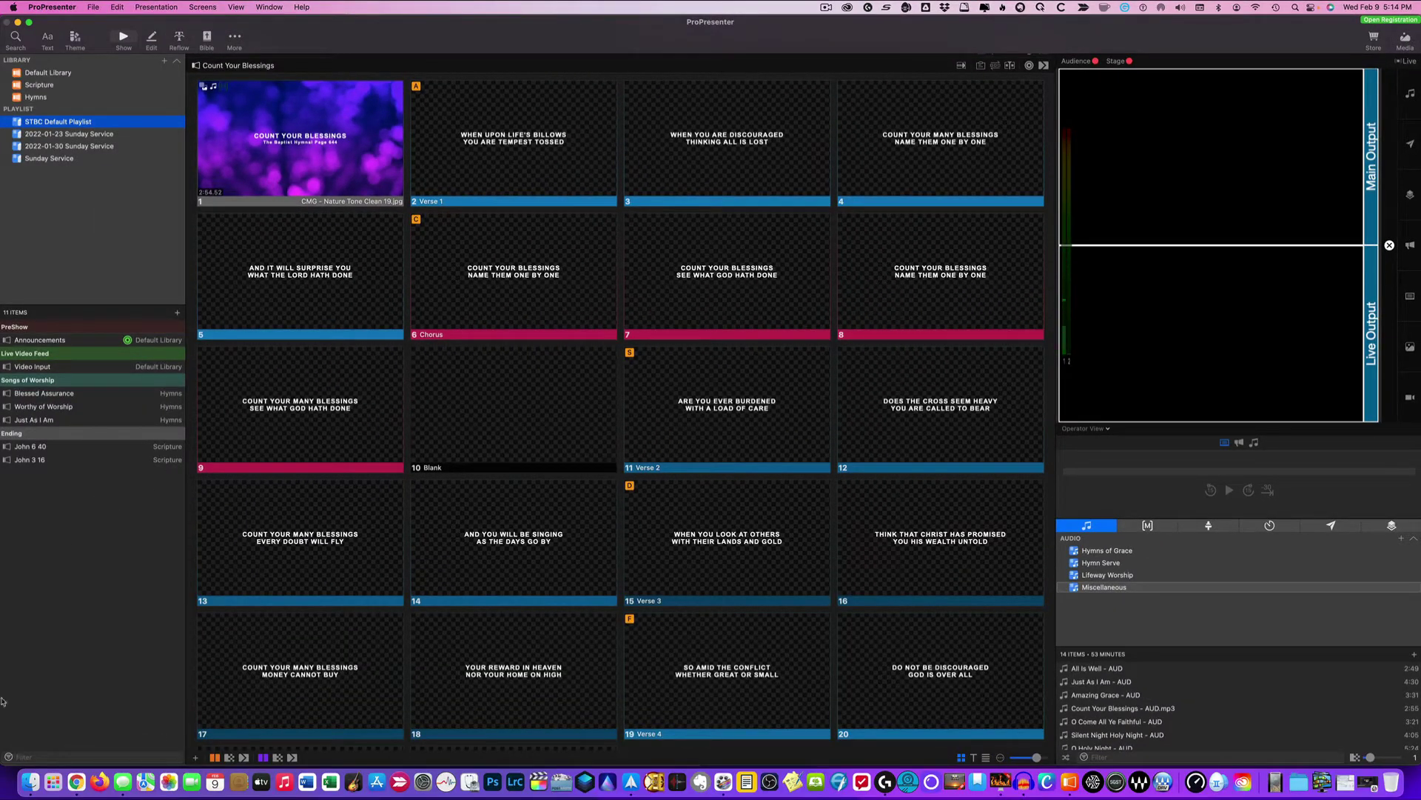
- Show the media bin, toggle it off and on through View > Media Bin, then hide it
click(1409, 41)
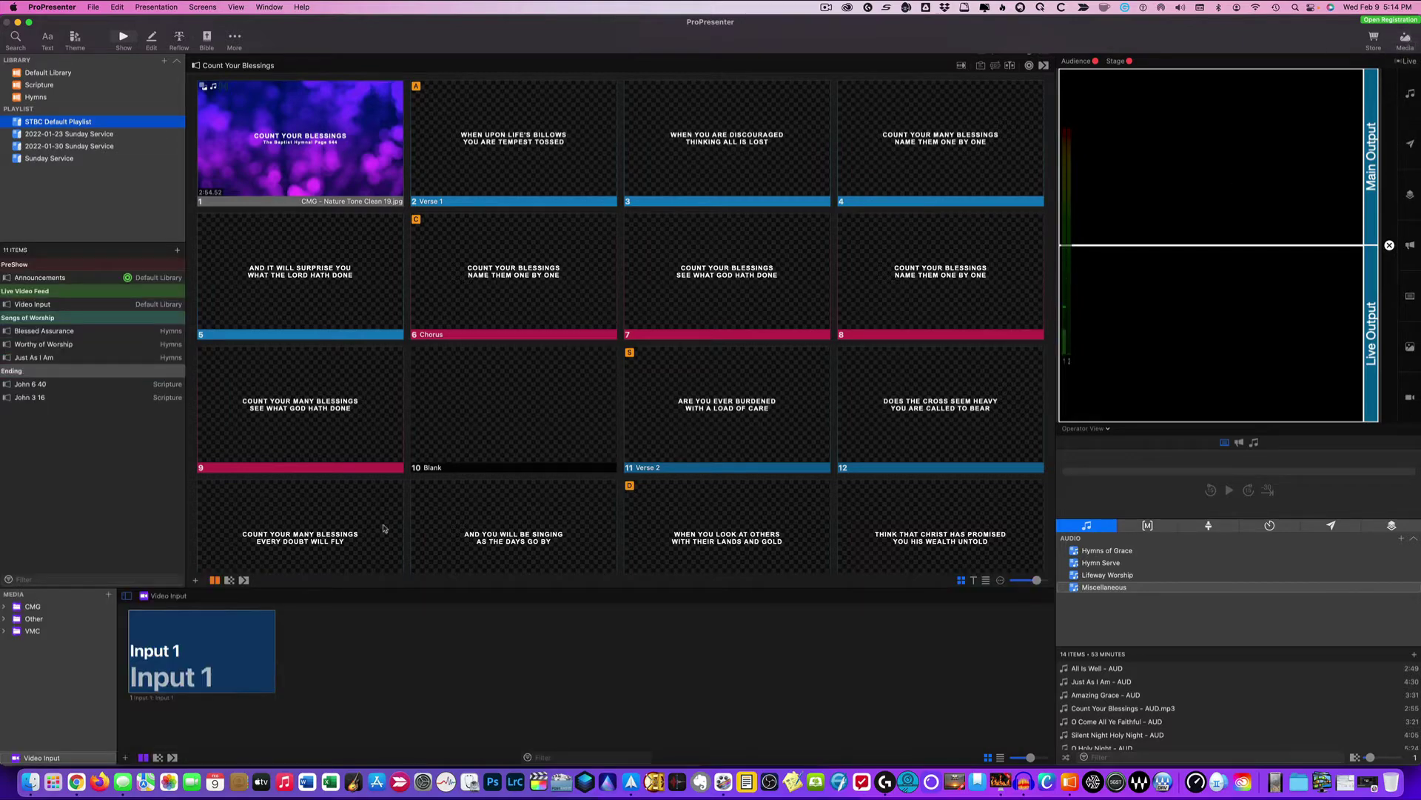
click(235, 8)
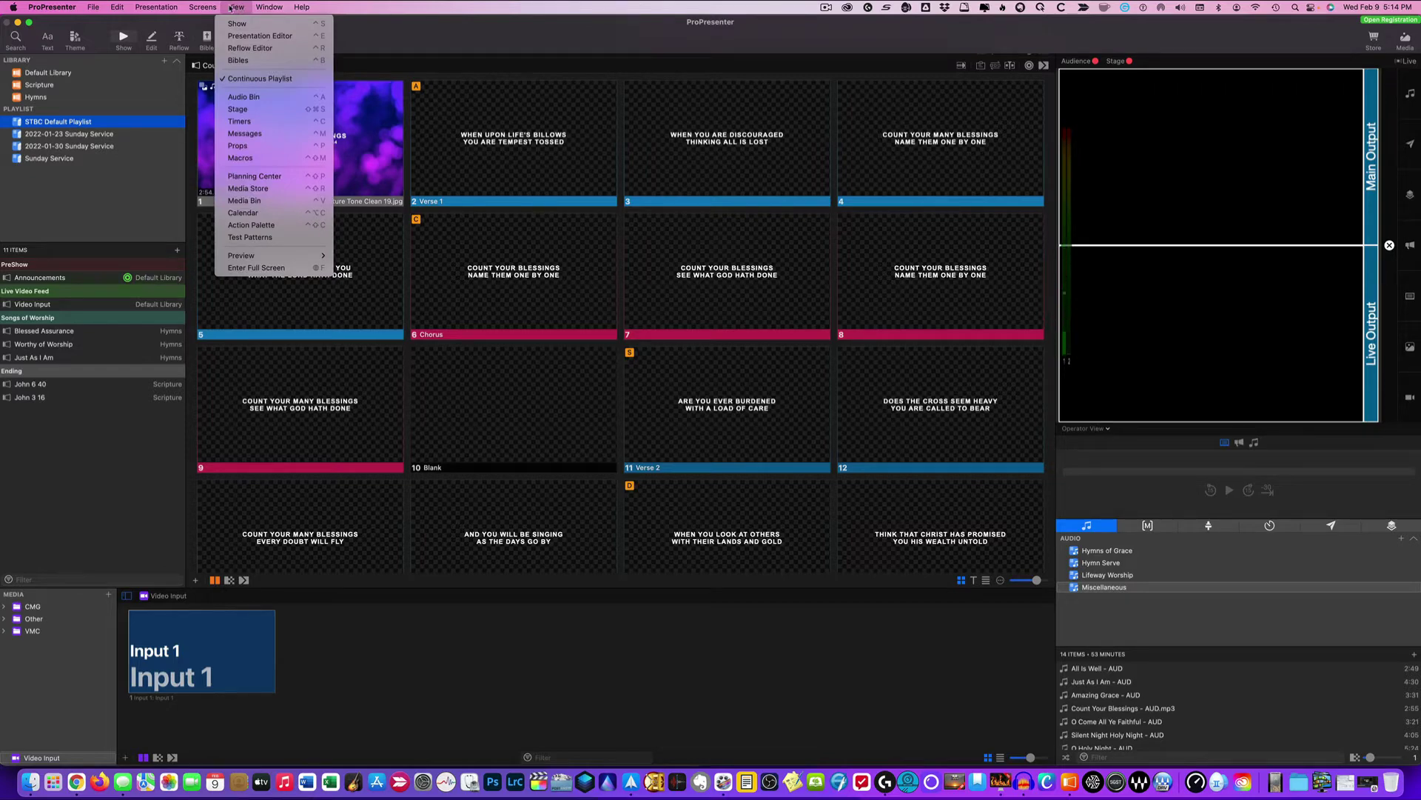
click(261, 201)
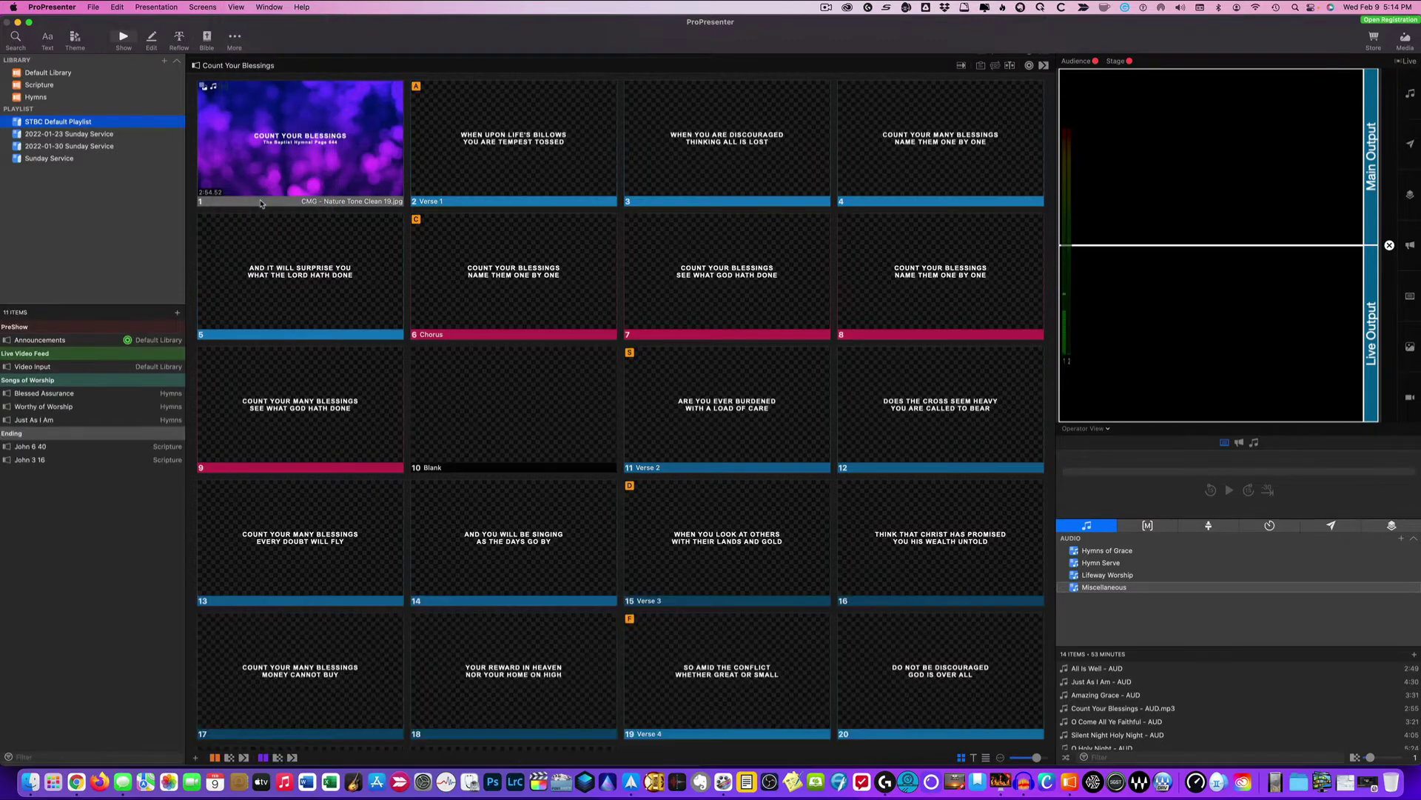
click(237, 8)
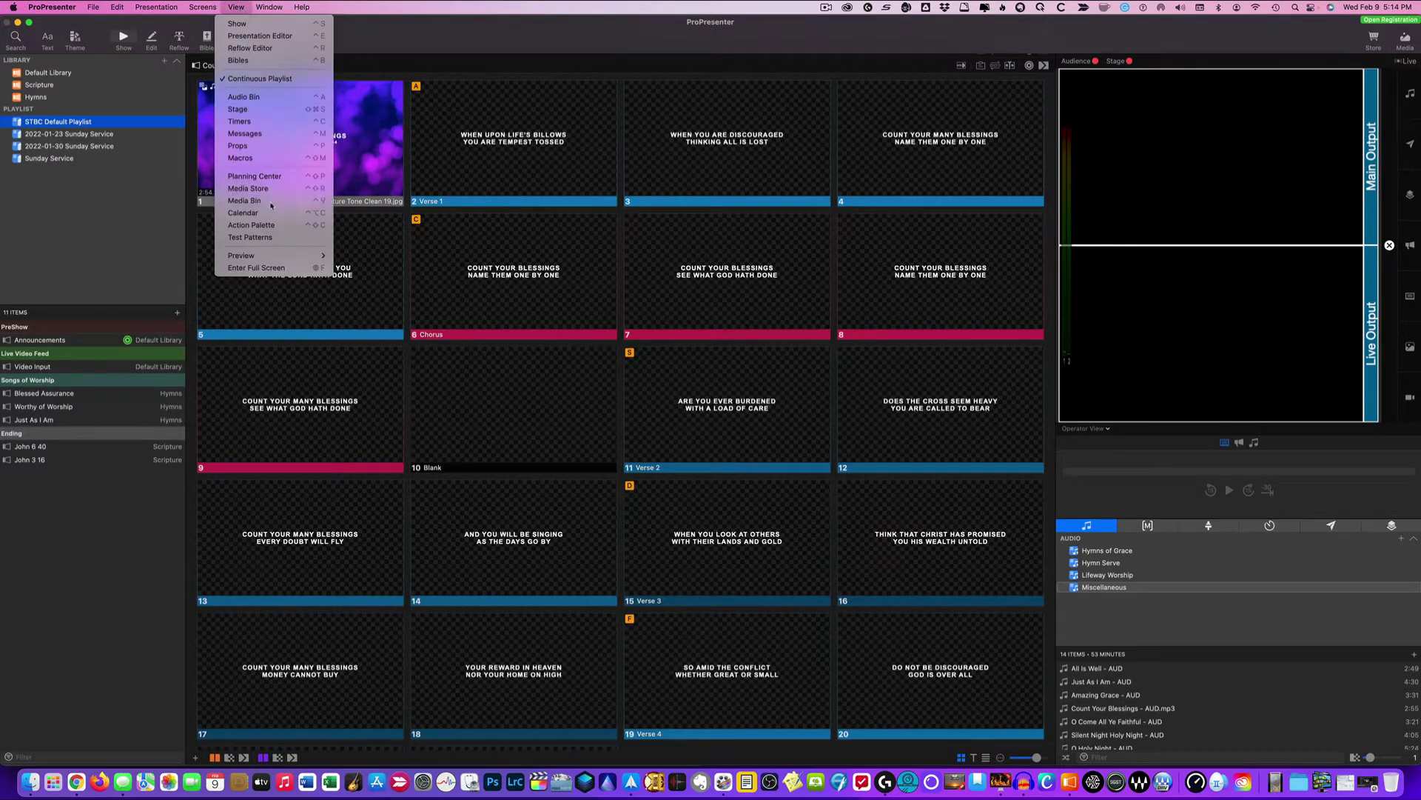
click(260, 200)
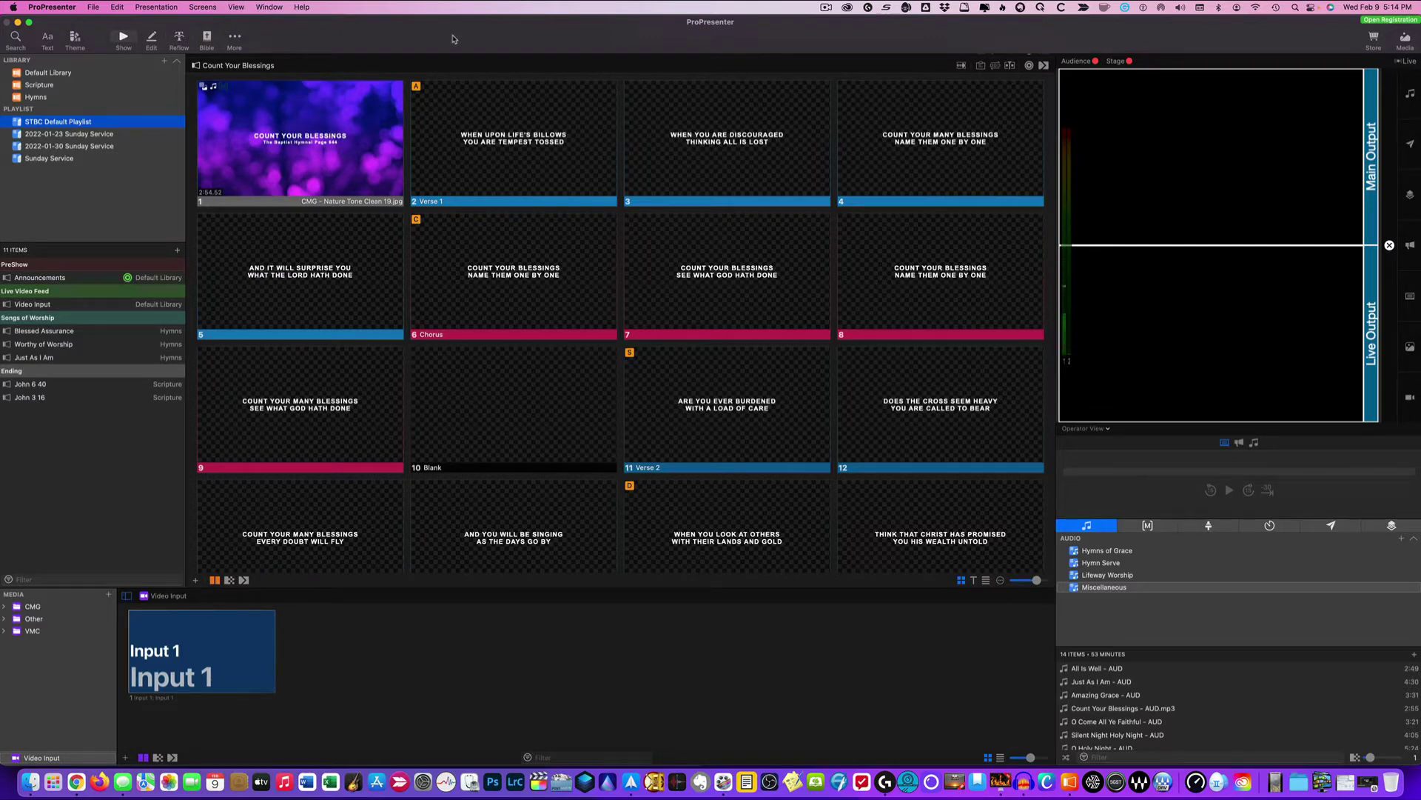
click(235, 7)
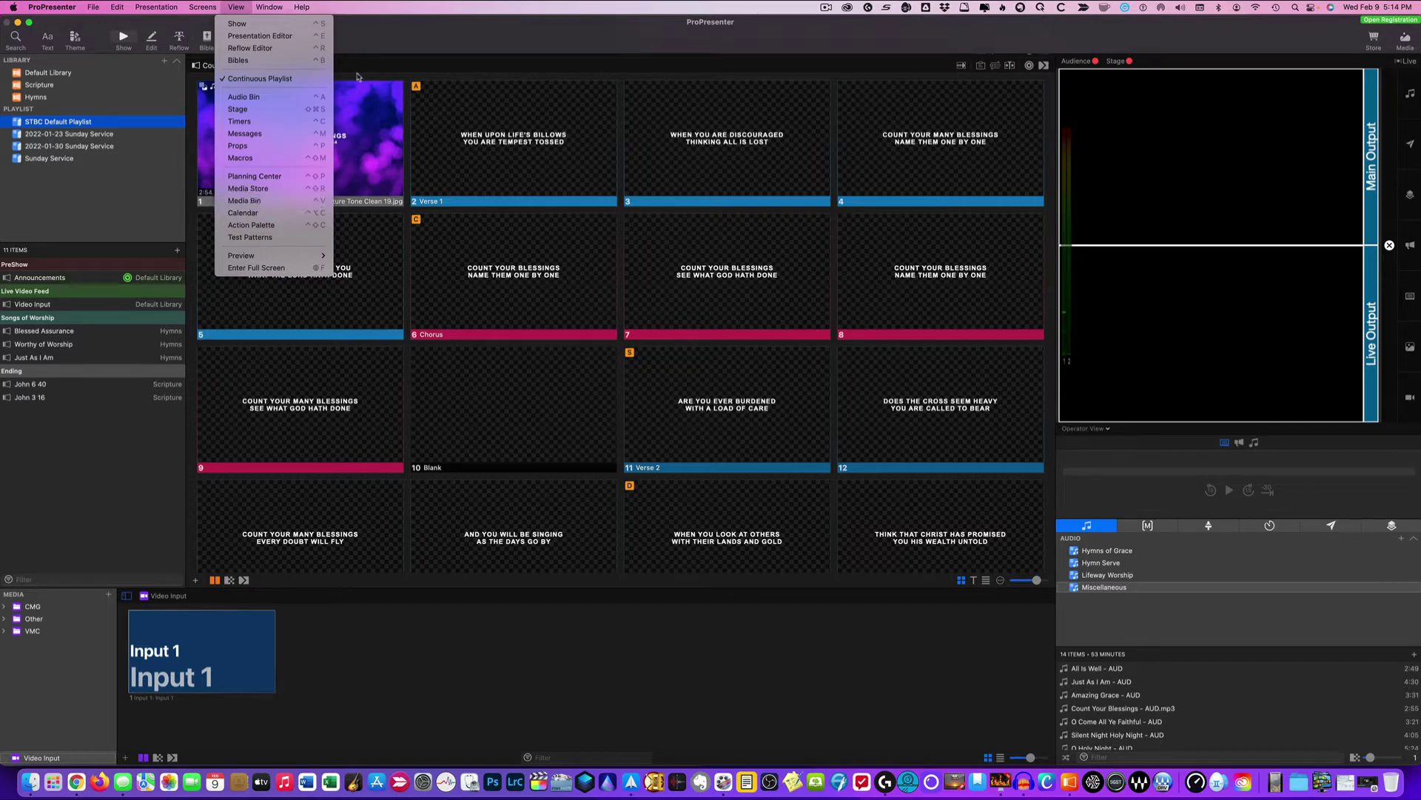
click(387, 38)
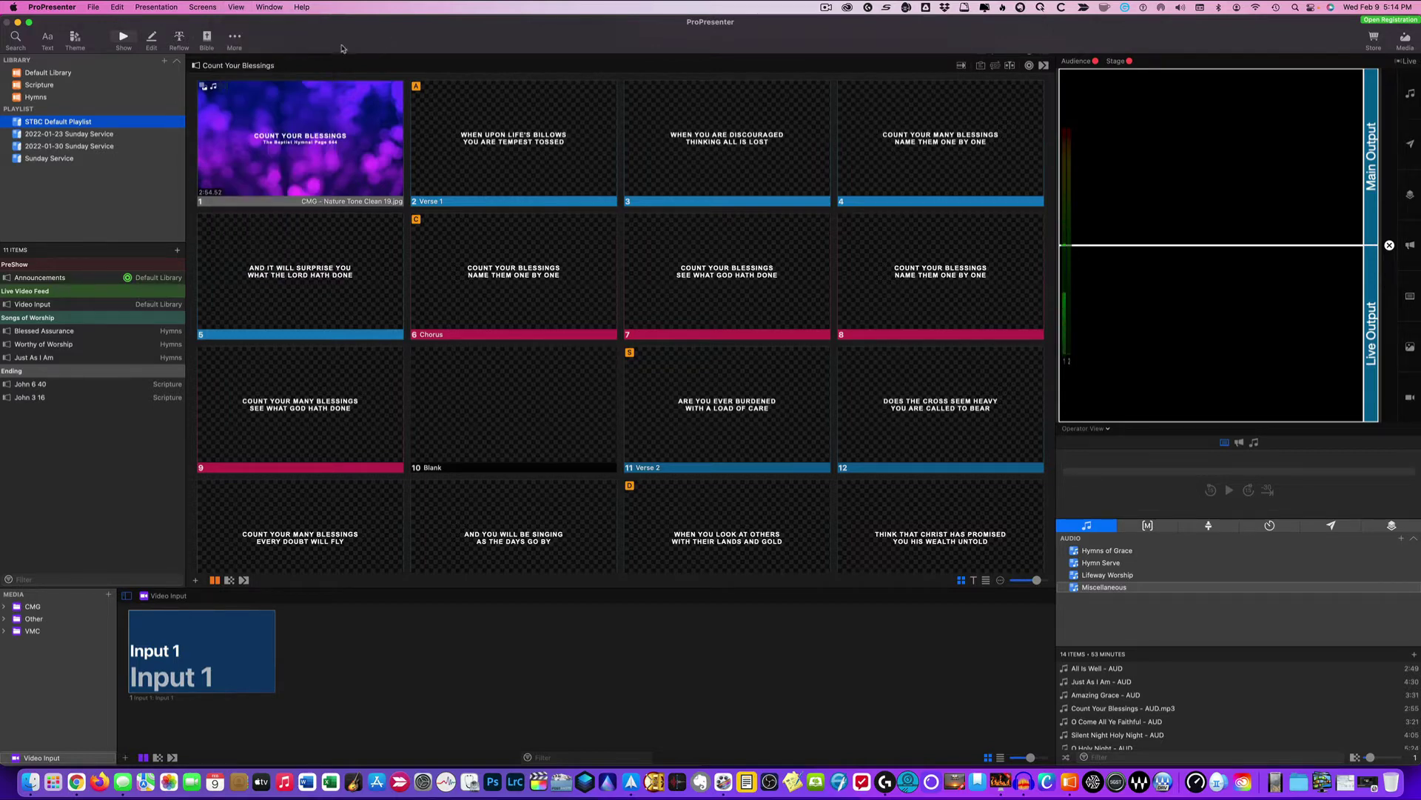
click(1405, 39)
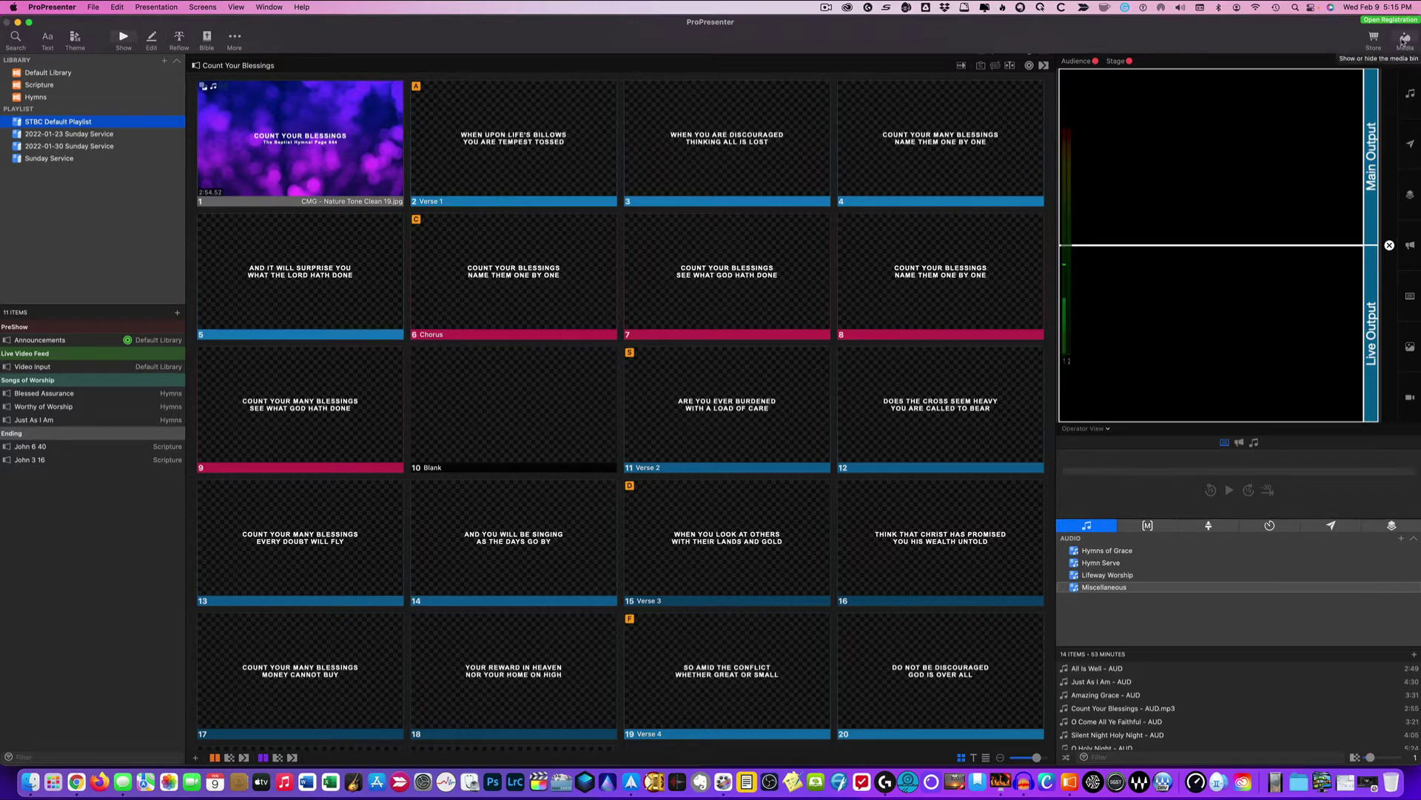
- Bring the media bin back and look at the add playlist/folder choices without creating anything
click(1405, 39)
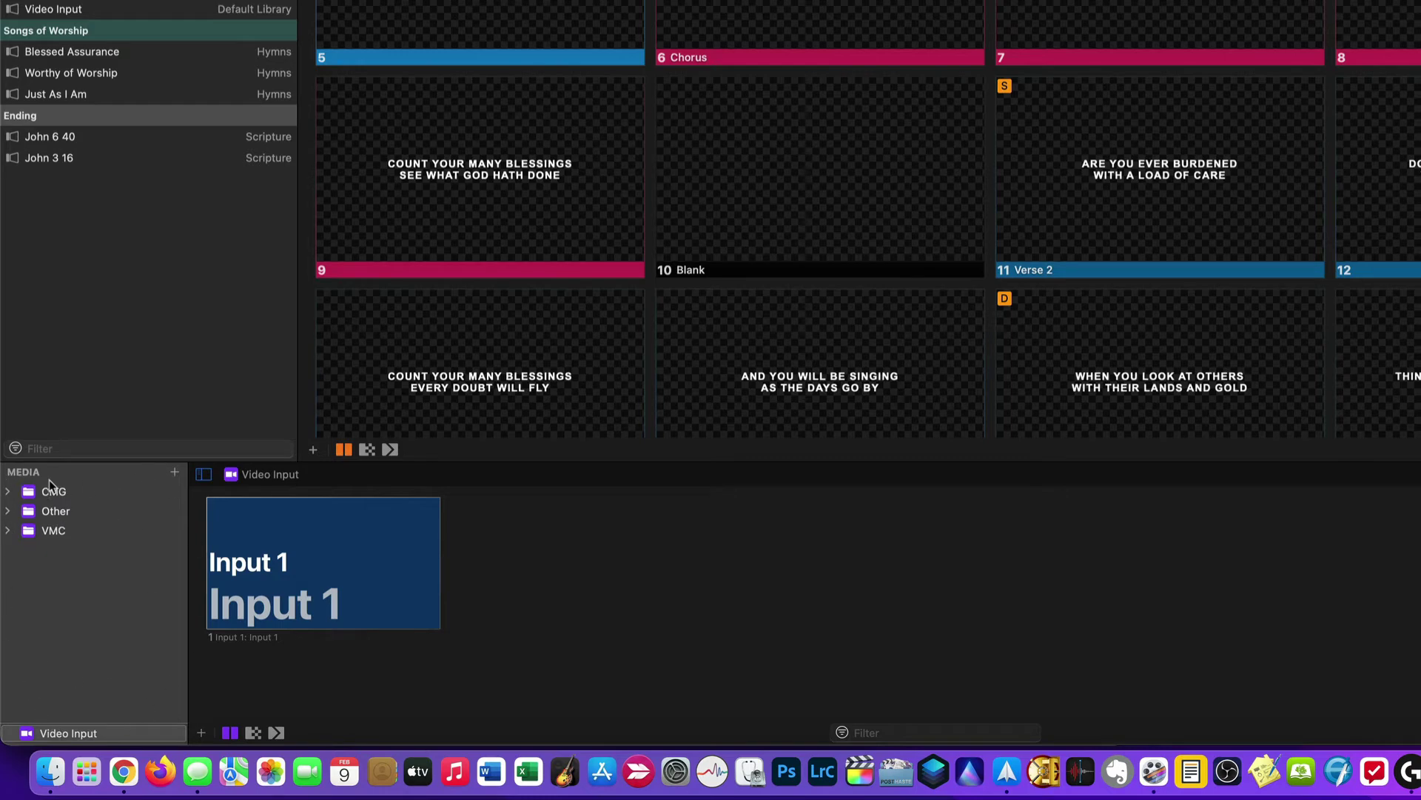
click(175, 474)
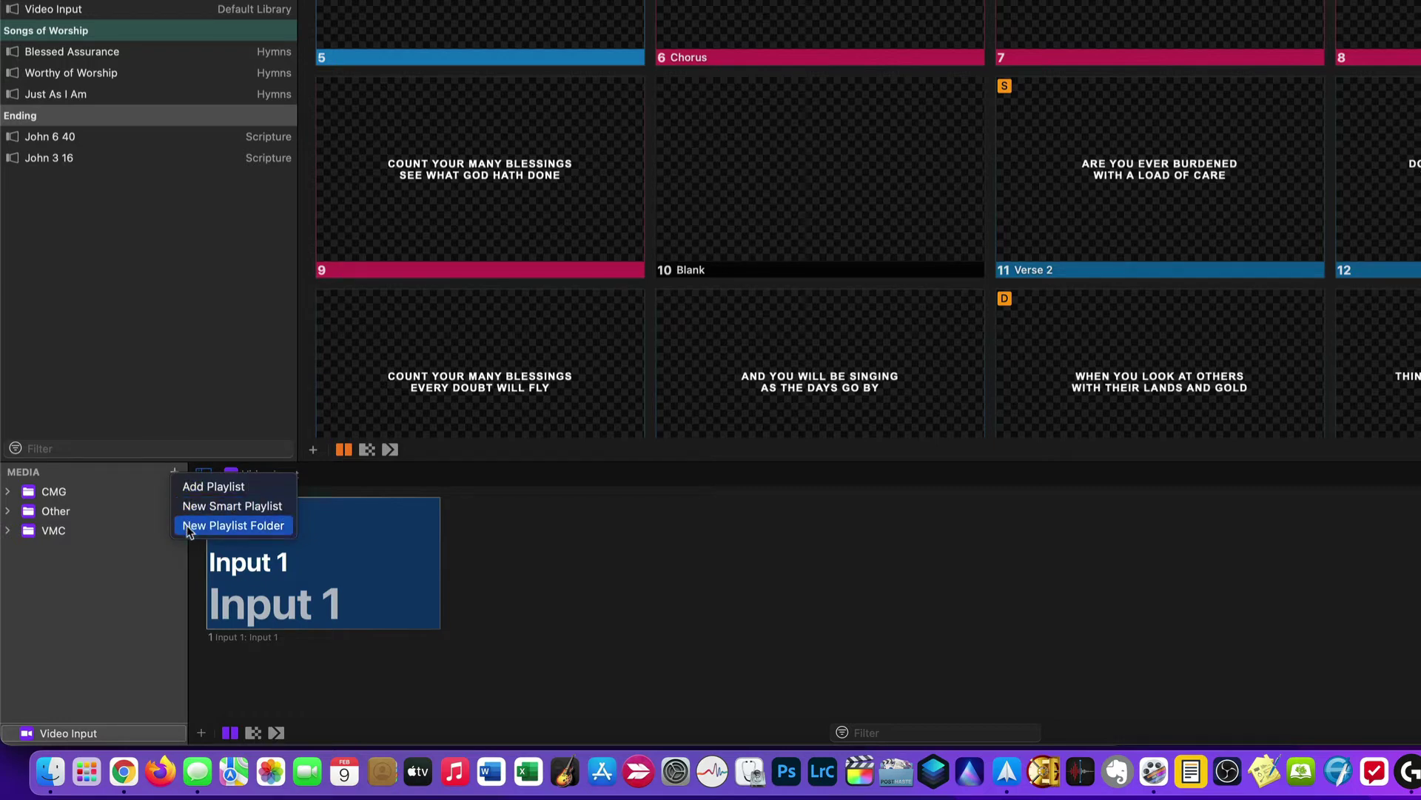
click(111, 616)
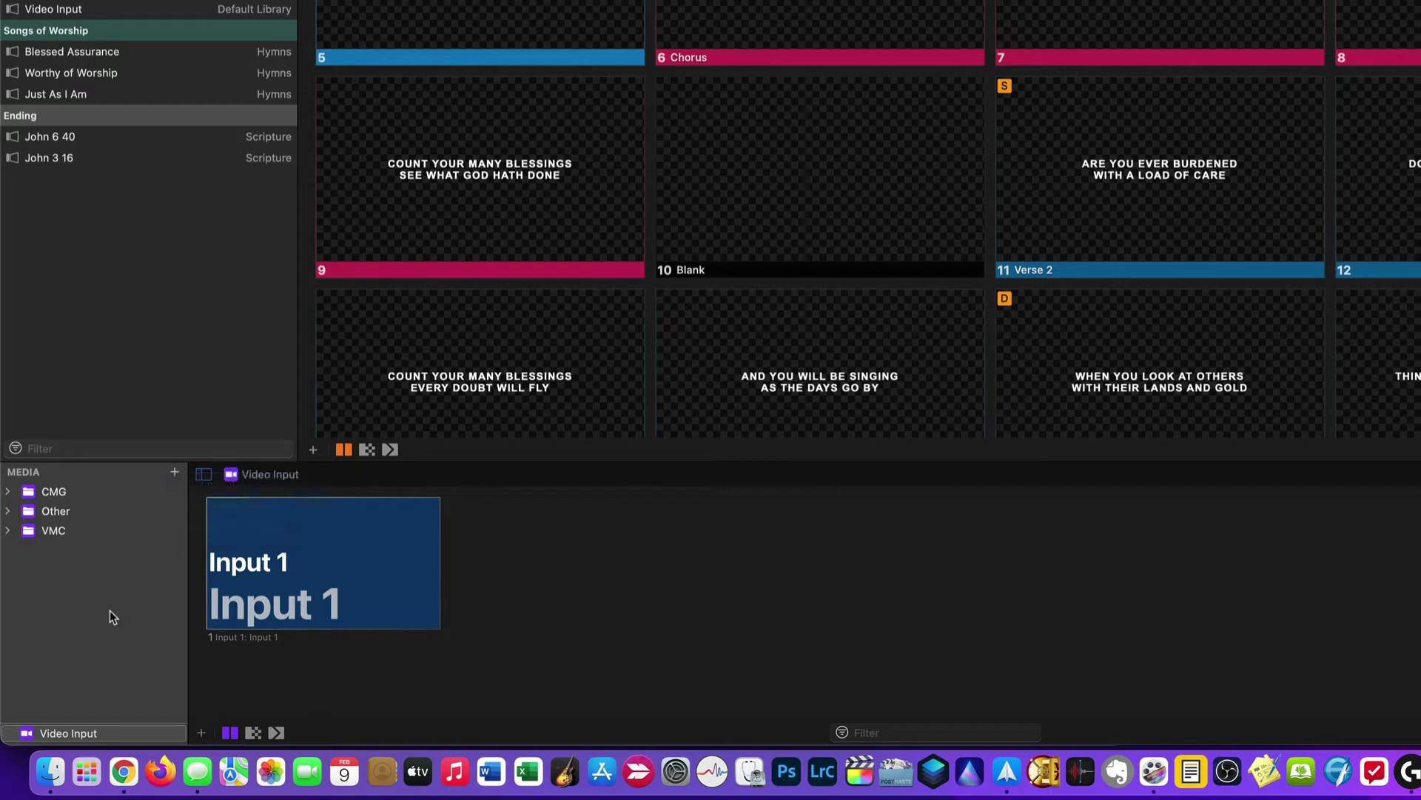
- Expand the CMG folder and display its Announcements graphics in the media bin
click(7, 494)
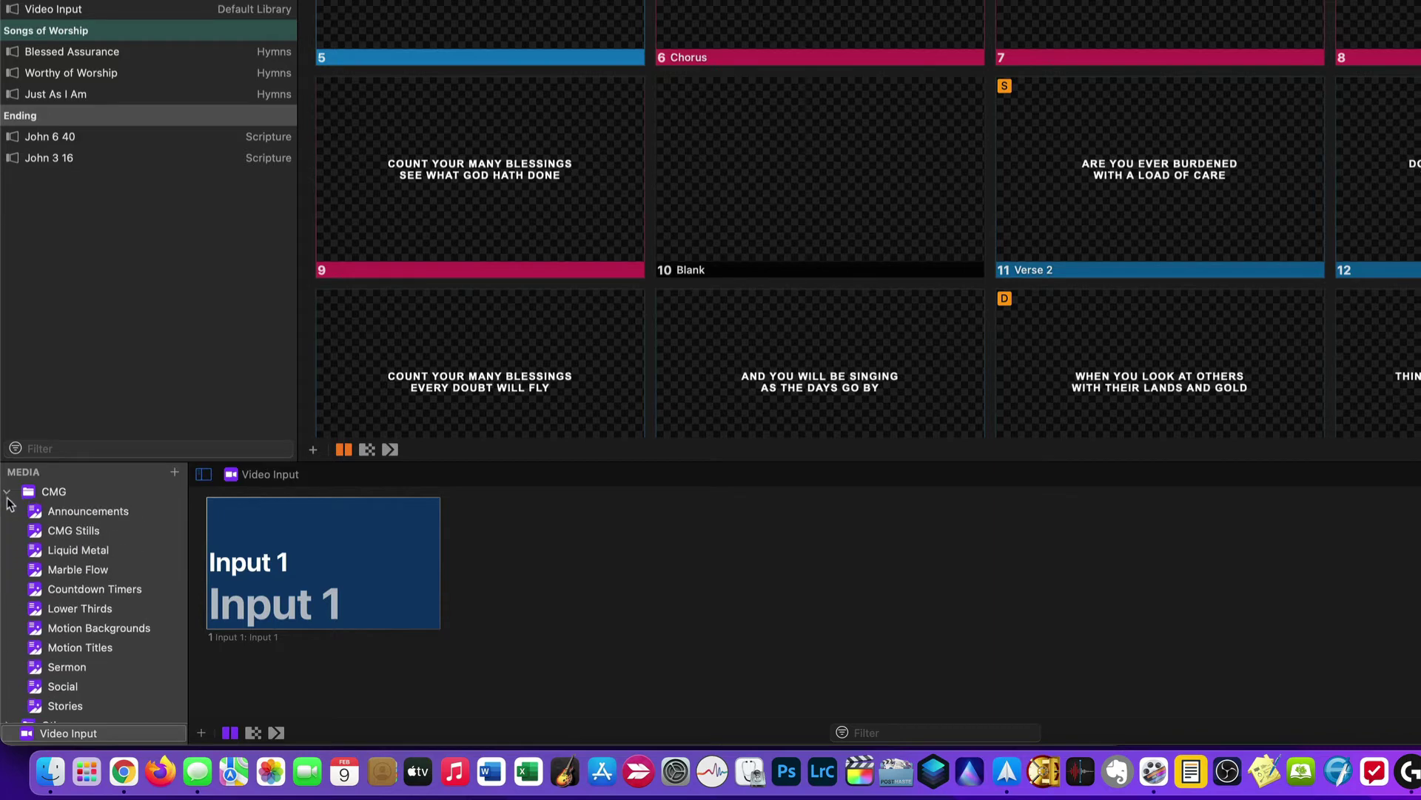
click(7, 494)
click(51, 494)
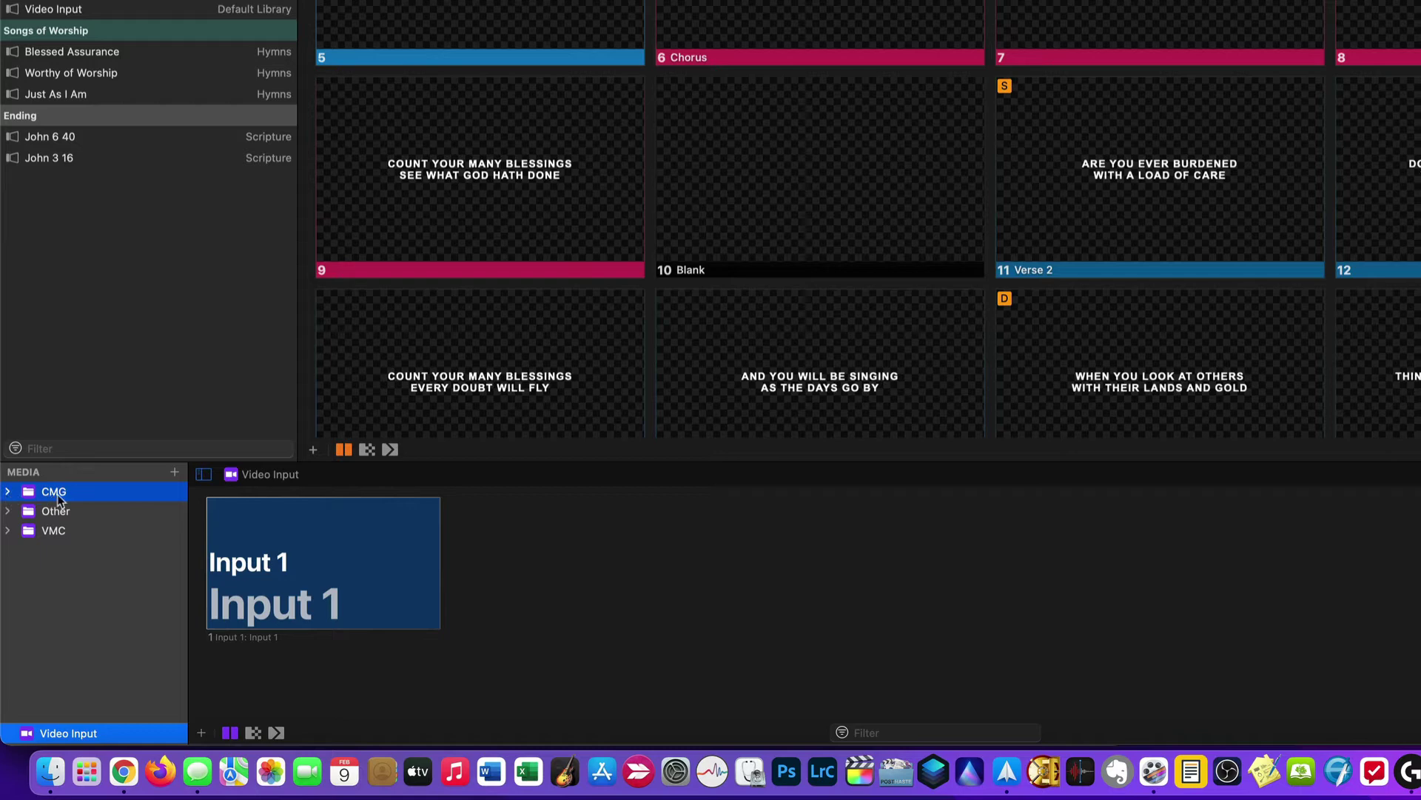
click(7, 493)
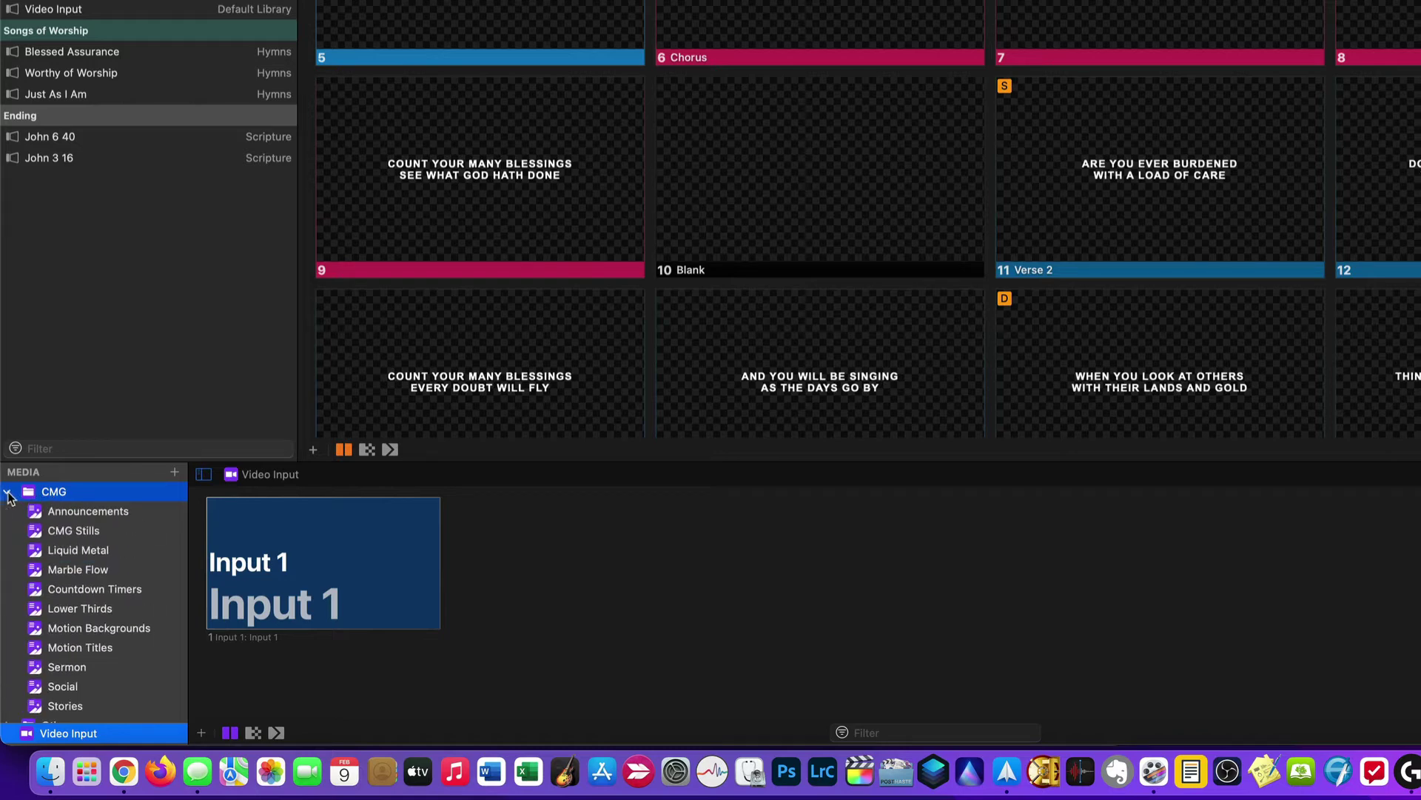
click(78, 512)
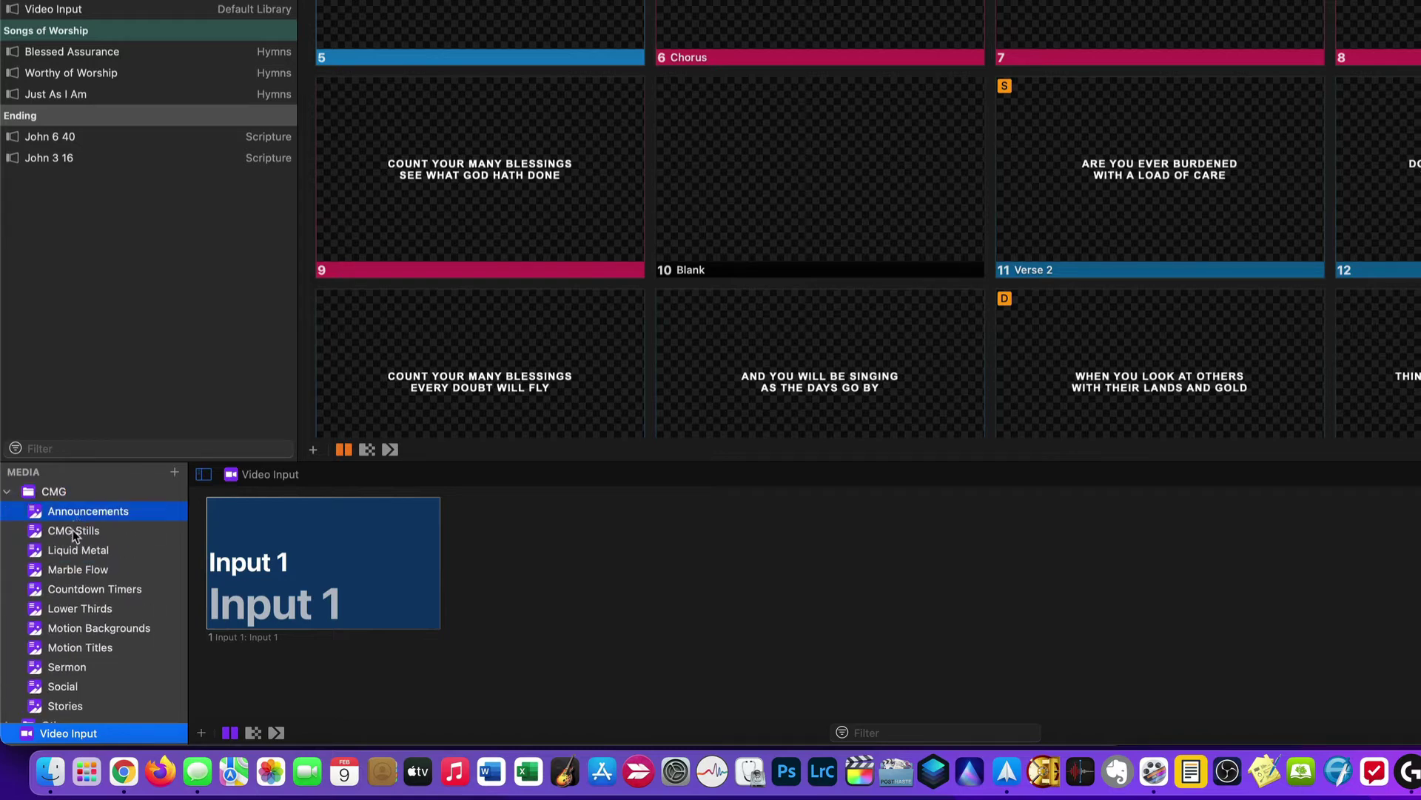
click(125, 512)
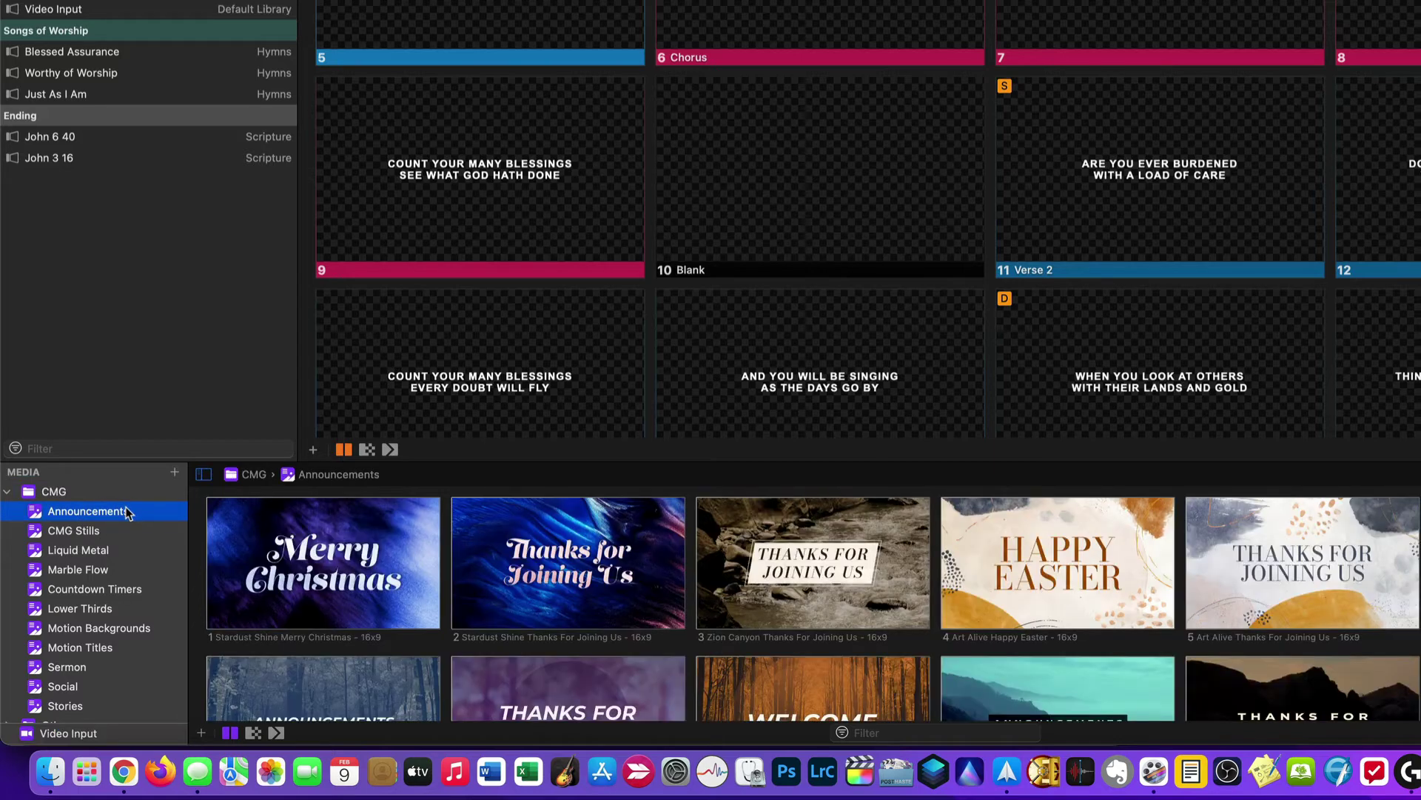
click(174, 473)
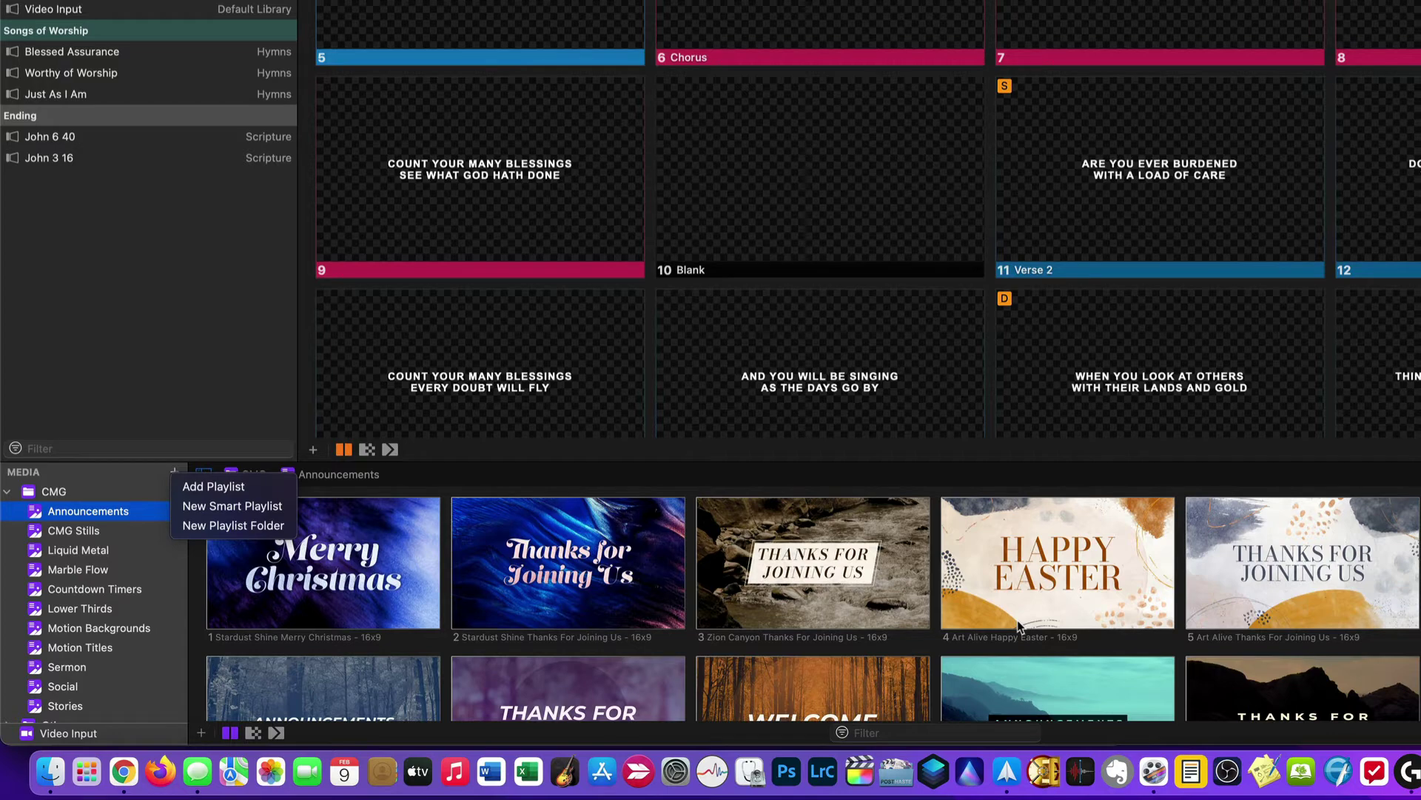
click(326, 590)
click(345, 587)
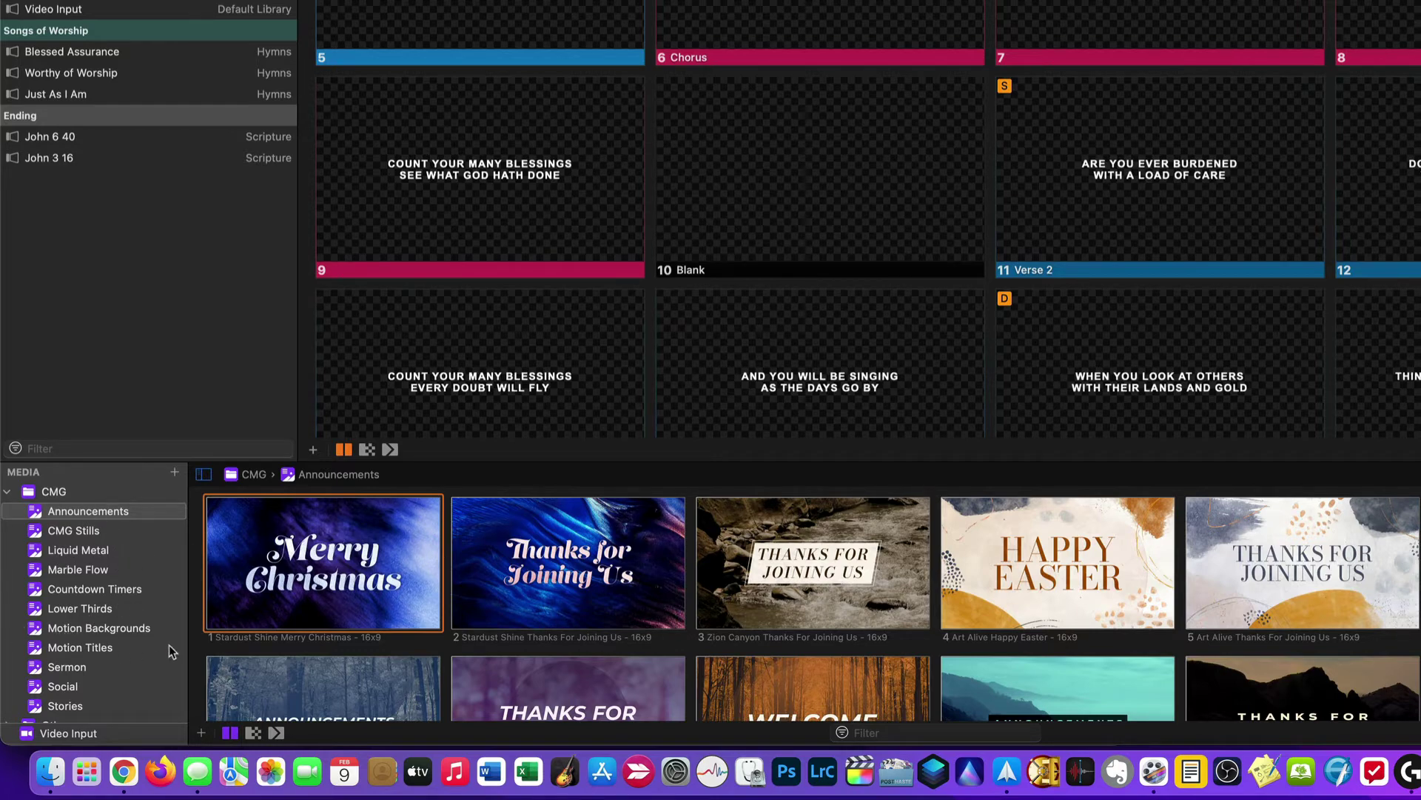
click(8, 492)
click(7, 511)
click(7, 511)
click(8, 492)
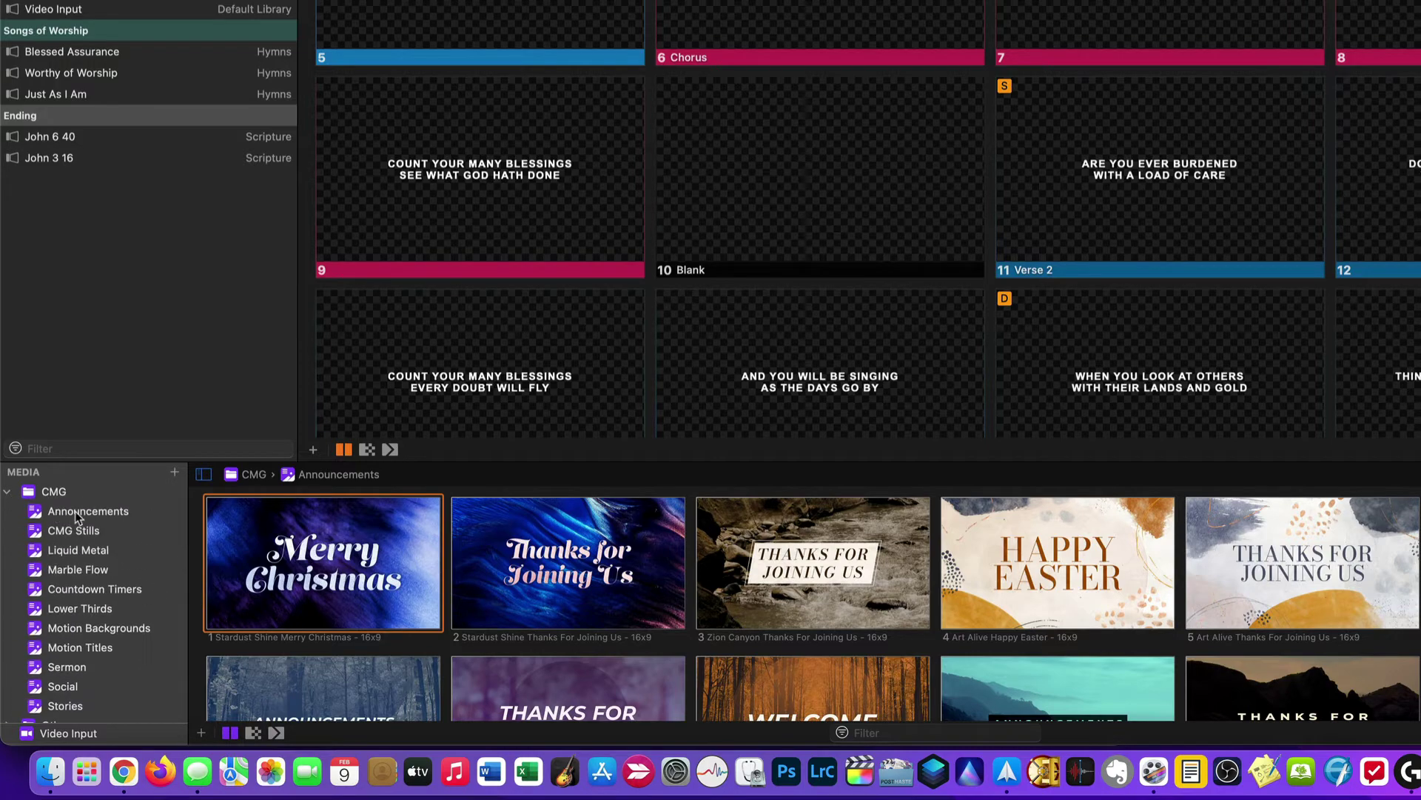
scroll(64, 667, down, 2)
scroll(37, 592, up, 2)
- Collapse CMG, open Other > Still Pictures for the two church photos, and briefly expand VMC
click(7, 492)
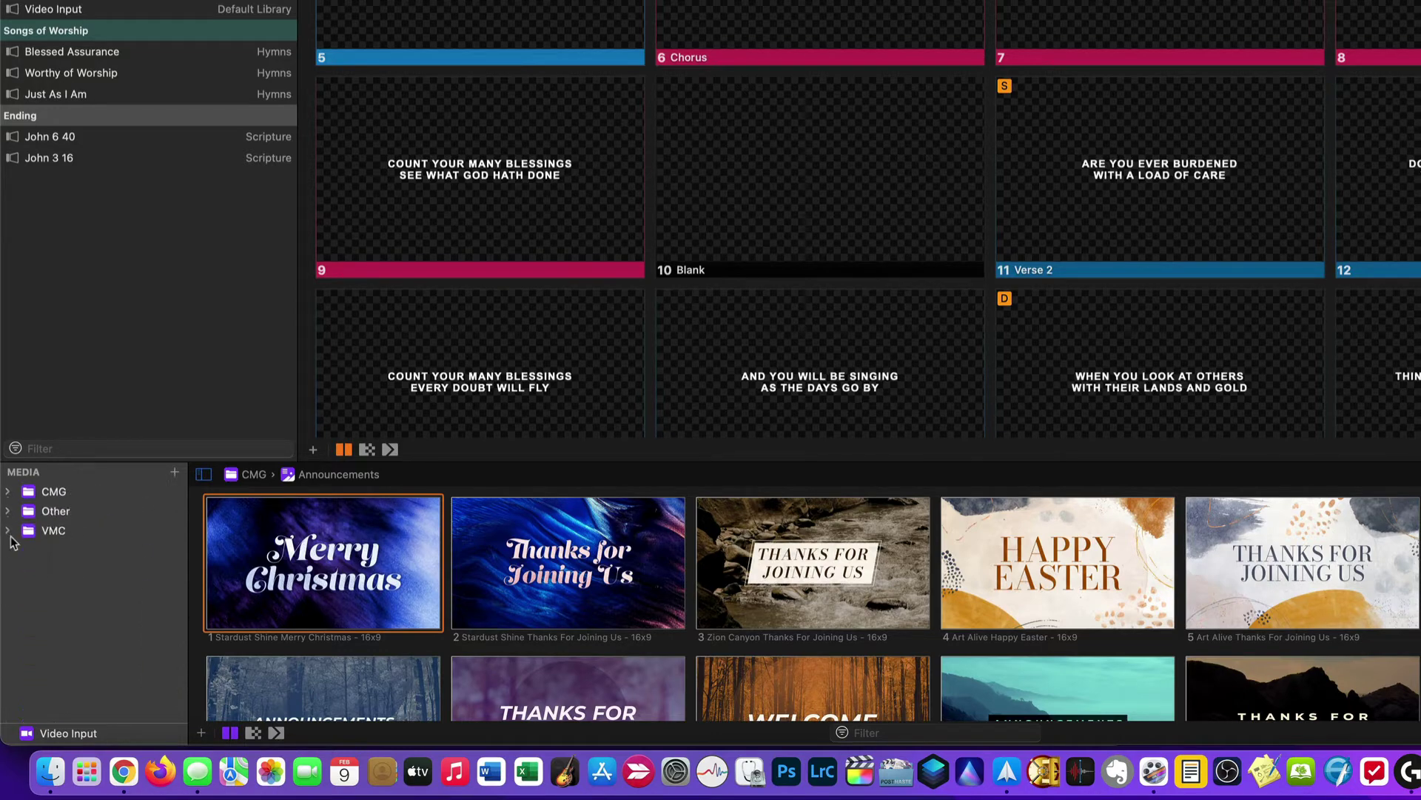
click(7, 511)
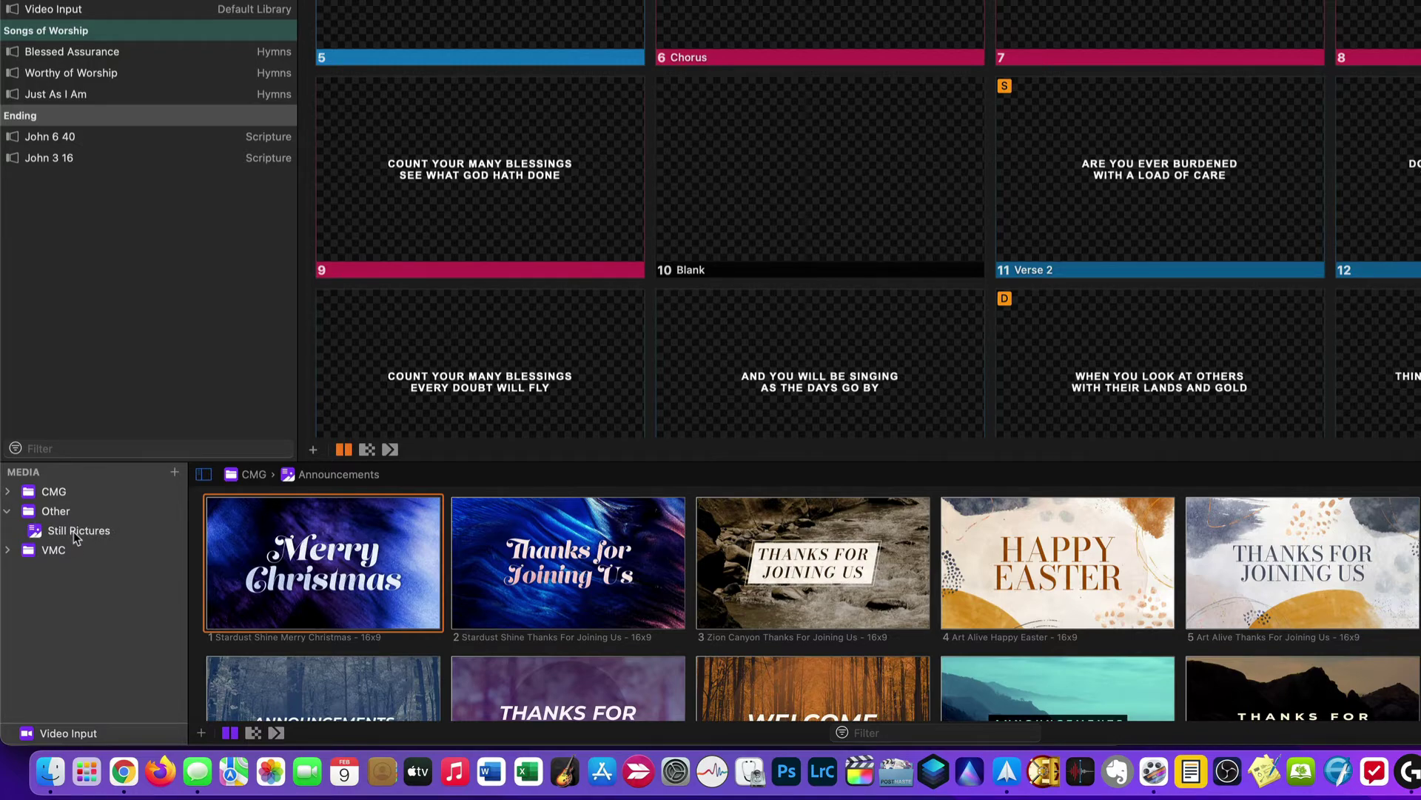
click(75, 533)
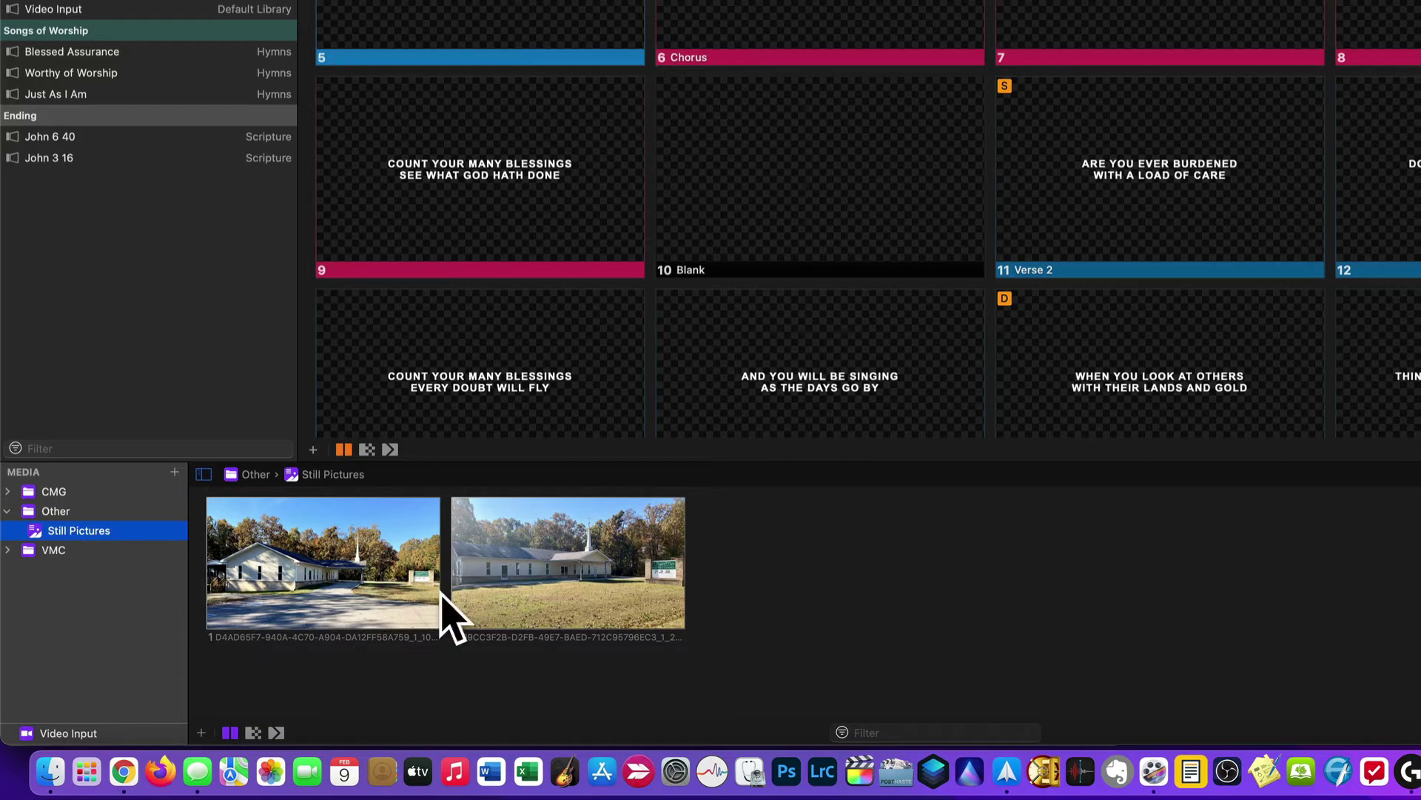
click(9, 550)
click(12, 559)
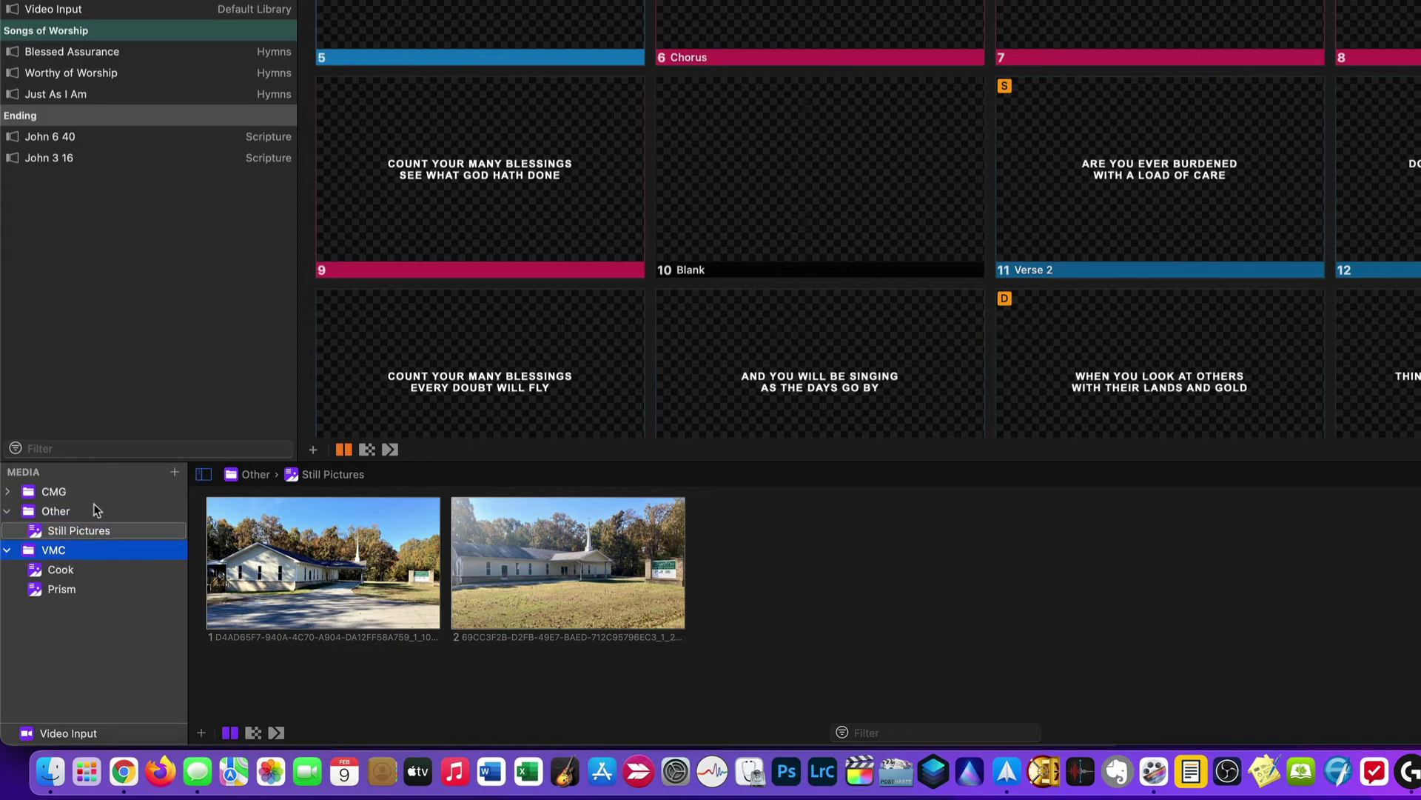
click(9, 551)
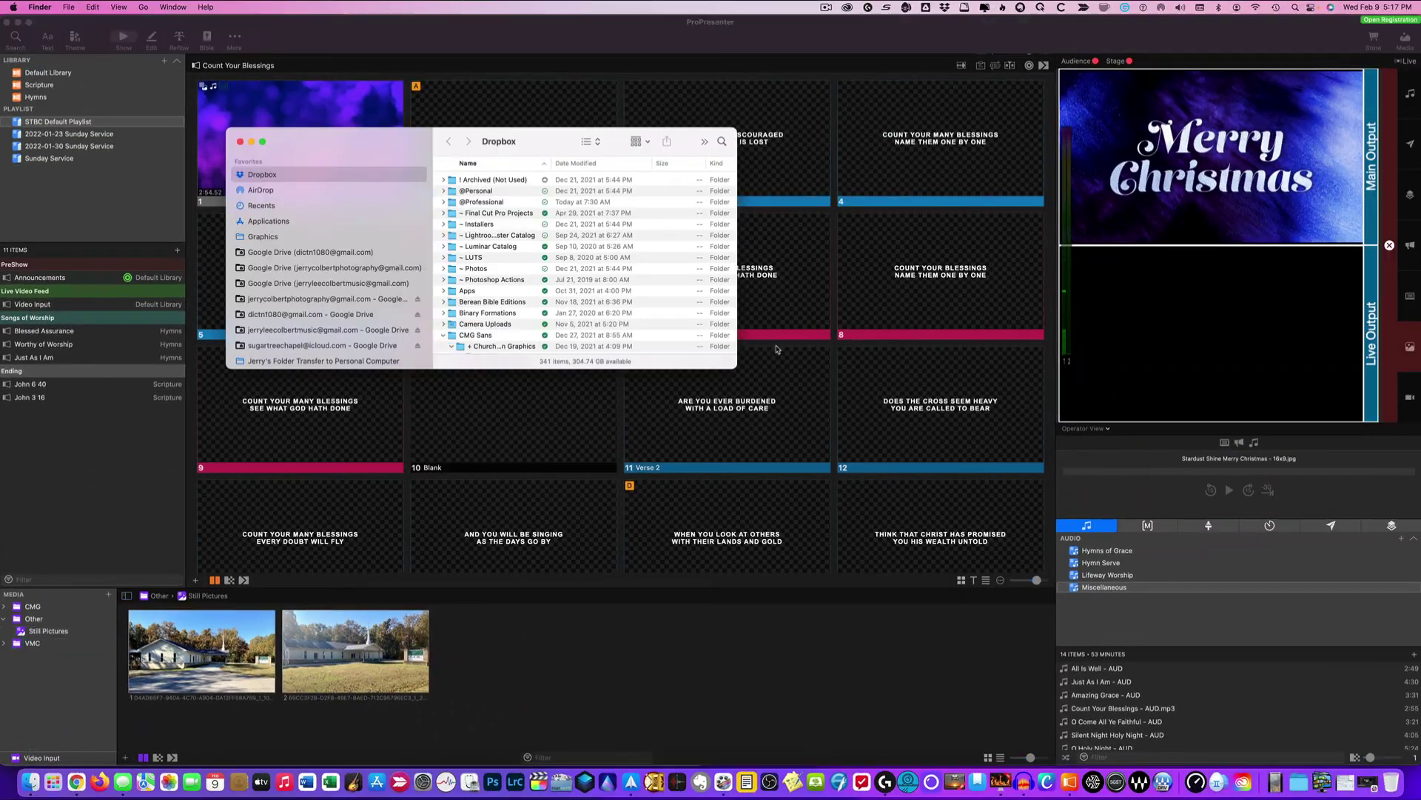
- Go to the Documents folder in Finder
scroll(342, 329, down, 3)
scroll(342, 329, down, 10)
scroll(342, 330, down, 2)
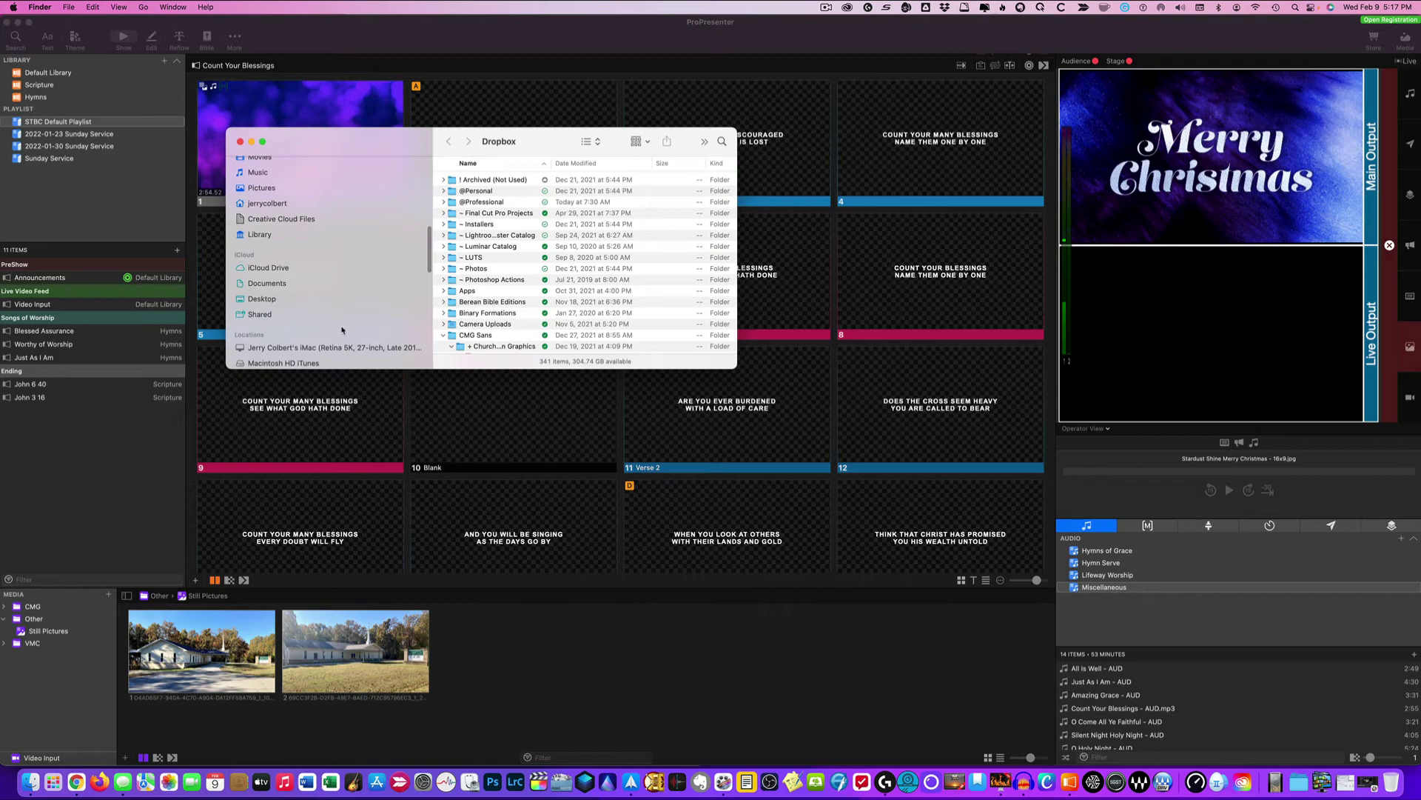
click(268, 283)
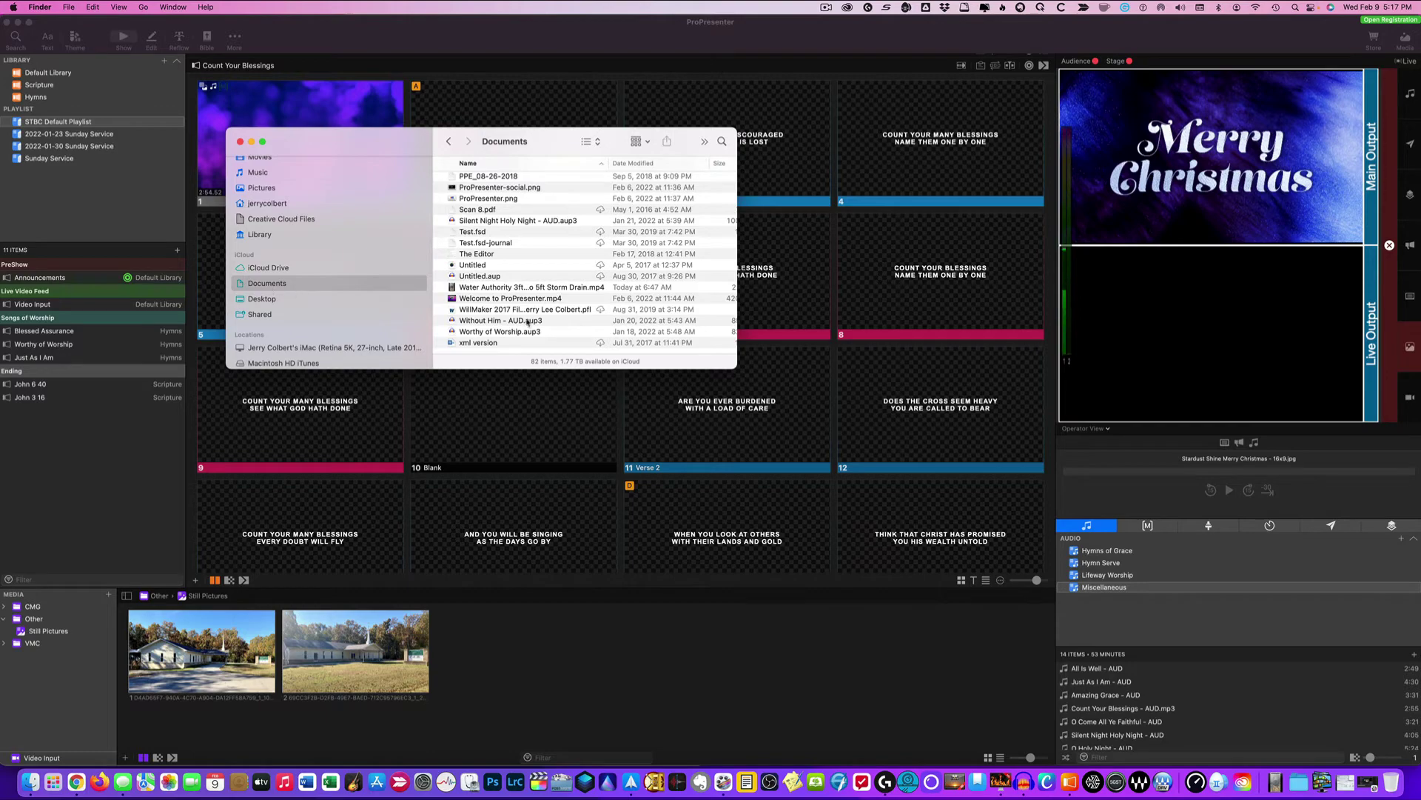
scroll(518, 315, up, 15)
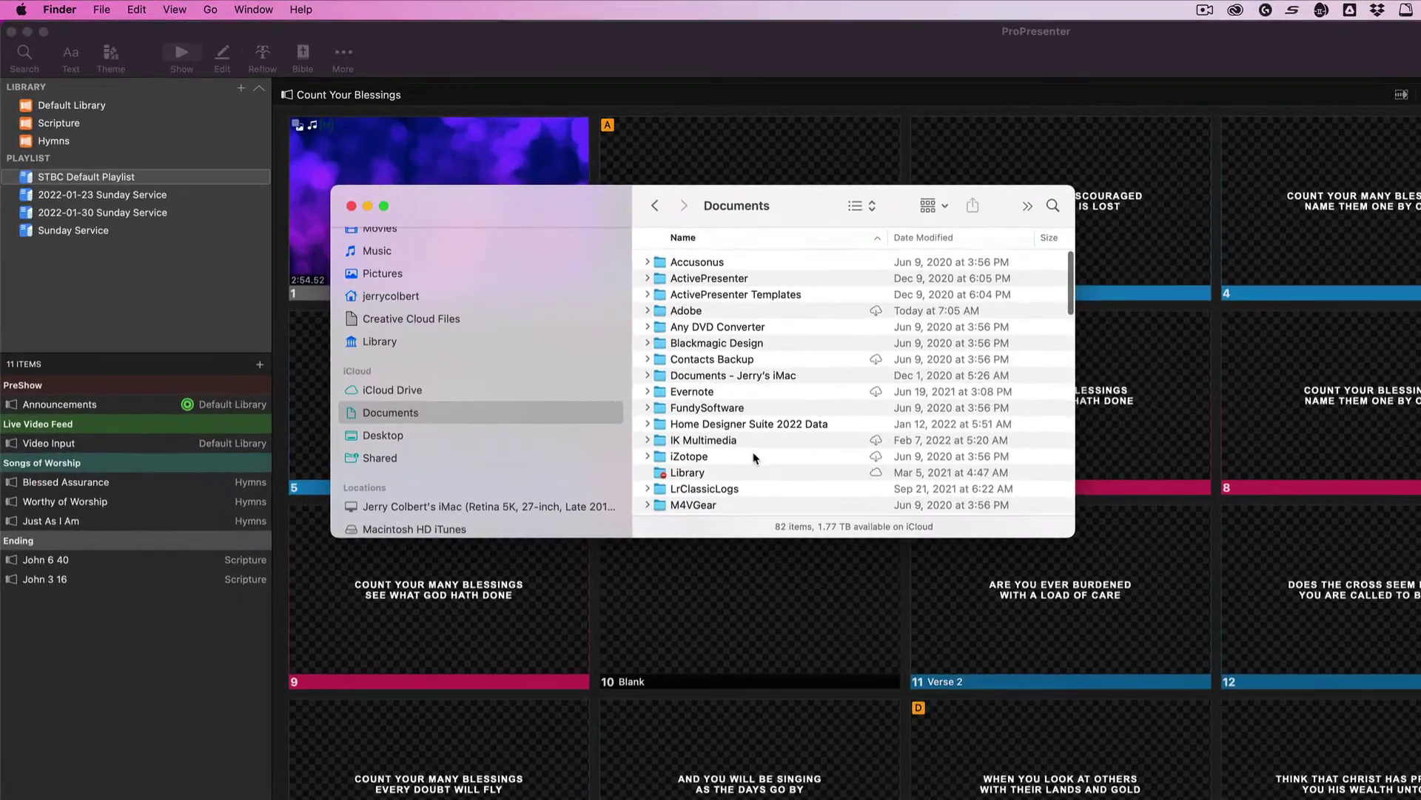
scroll(533, 323, down, 3)
scroll(755, 457, down, 2)
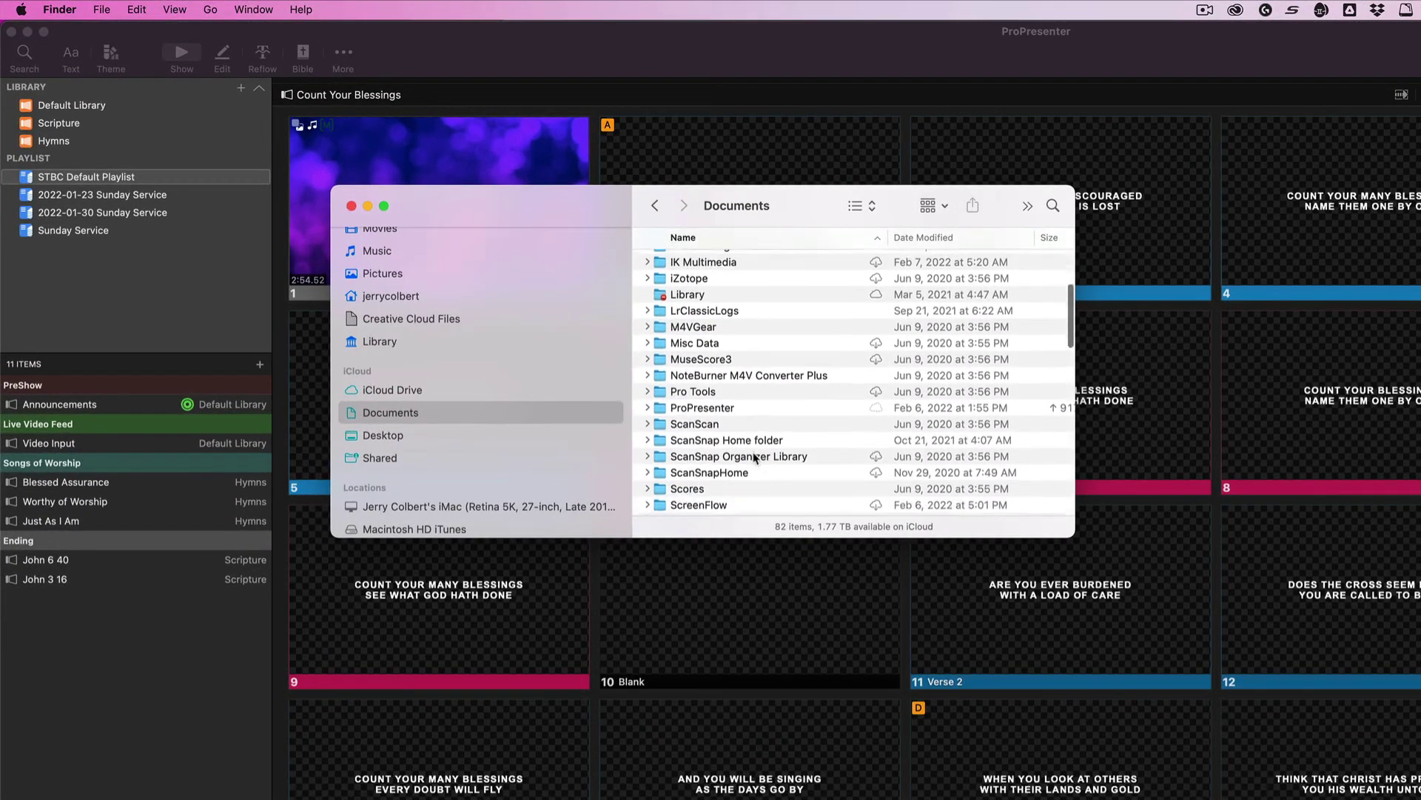
- Browse ProPresenter > Media > Assets, then return to the ProPresenter folder
double_click(723, 413)
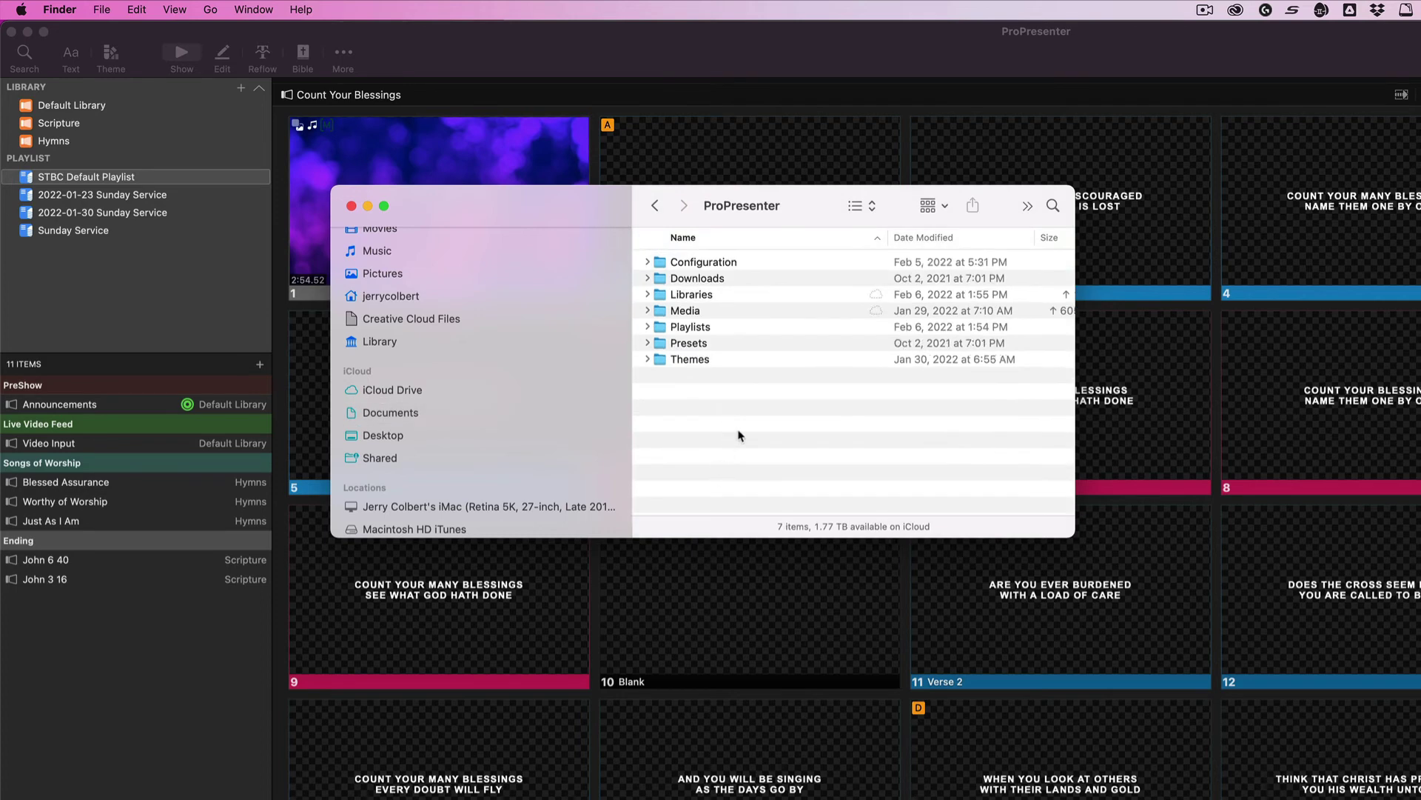
double_click(695, 315)
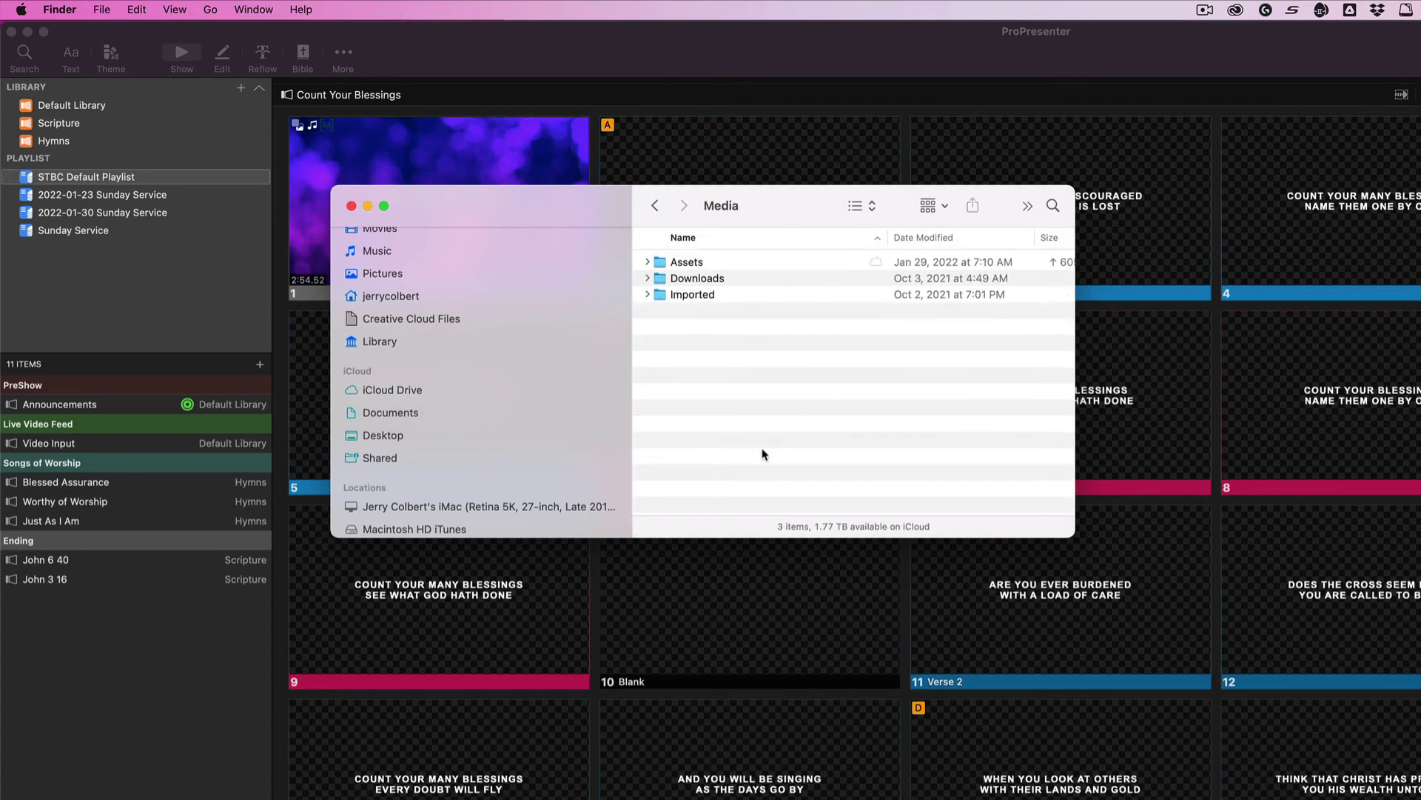
double_click(715, 264)
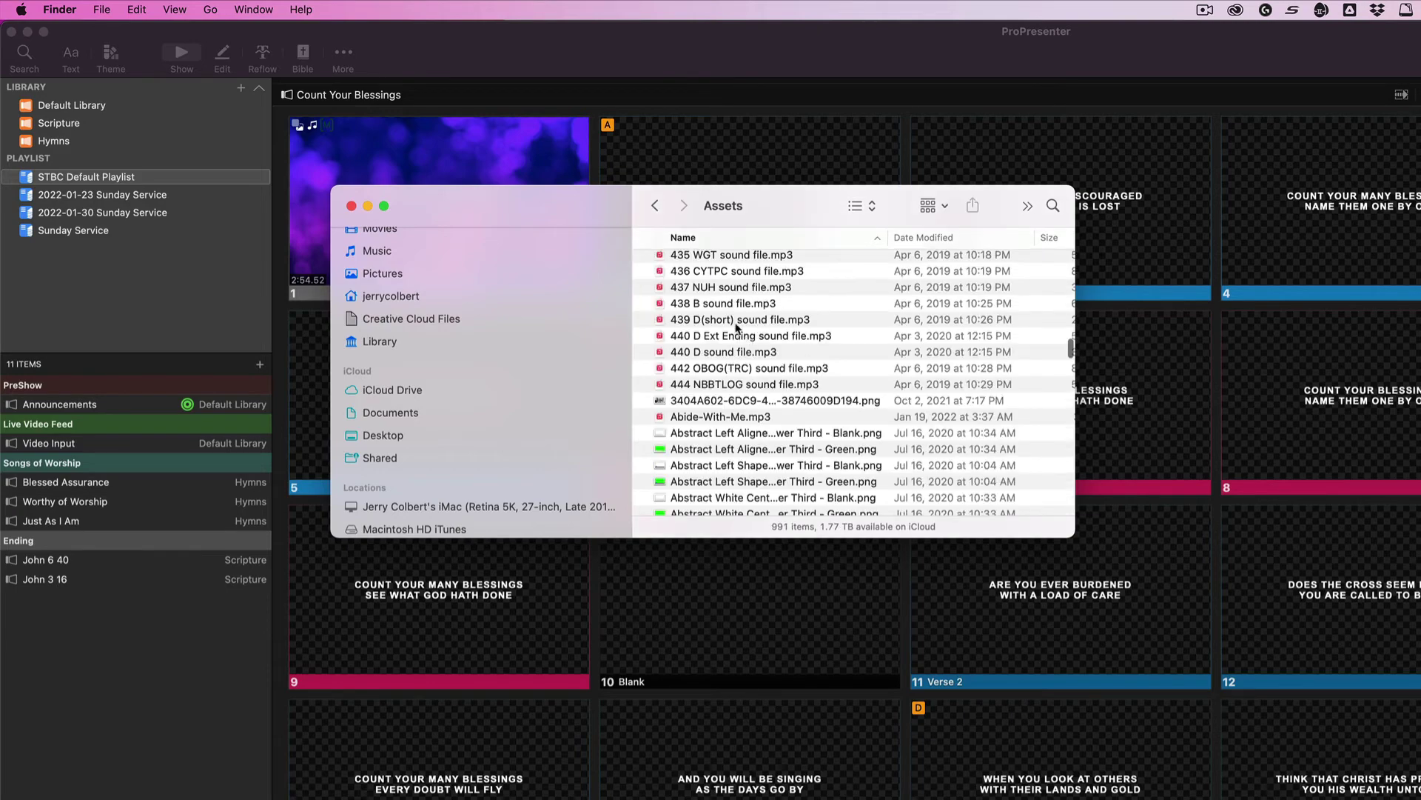
scroll(753, 385, up, 15)
scroll(756, 387, up, 15)
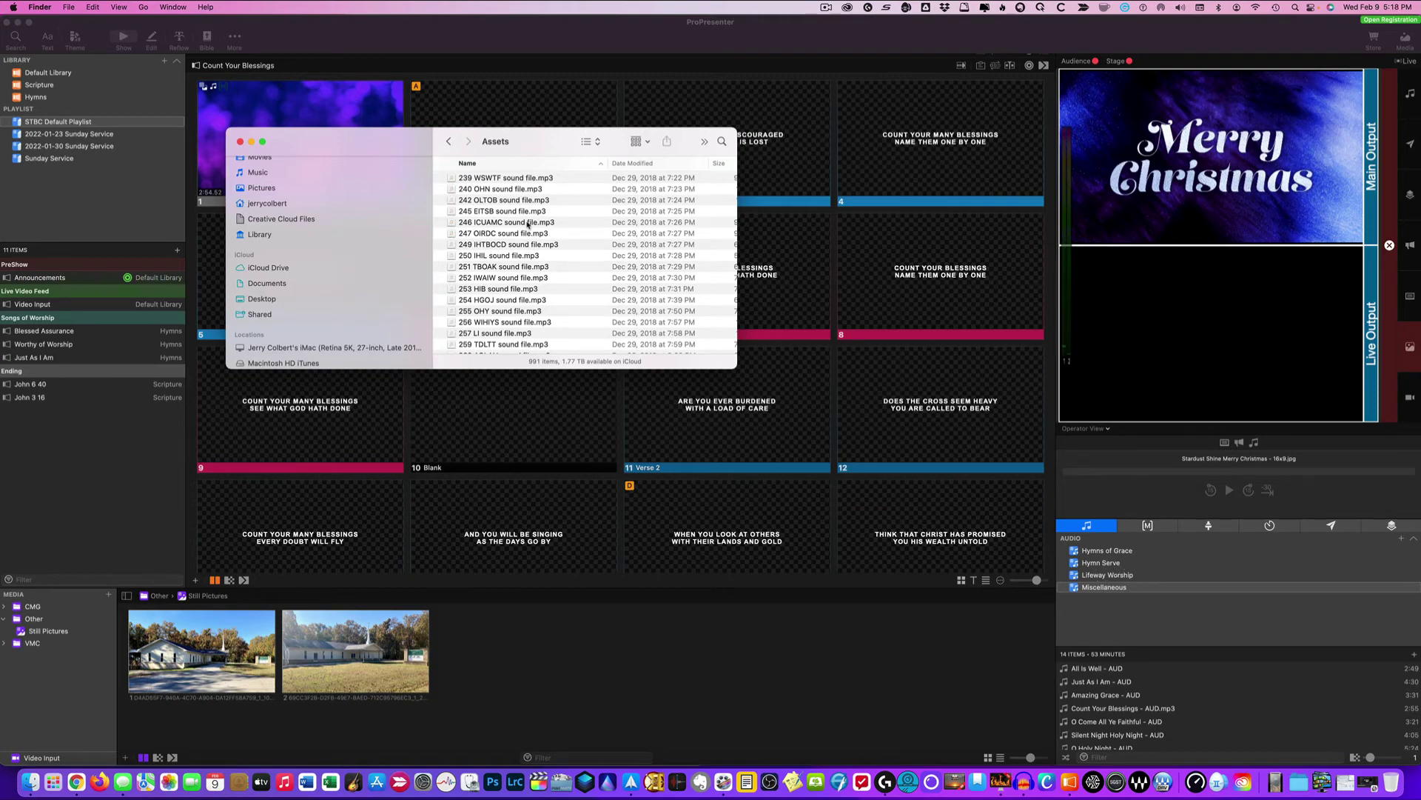
scroll(511, 229, up, 2)
click(450, 141)
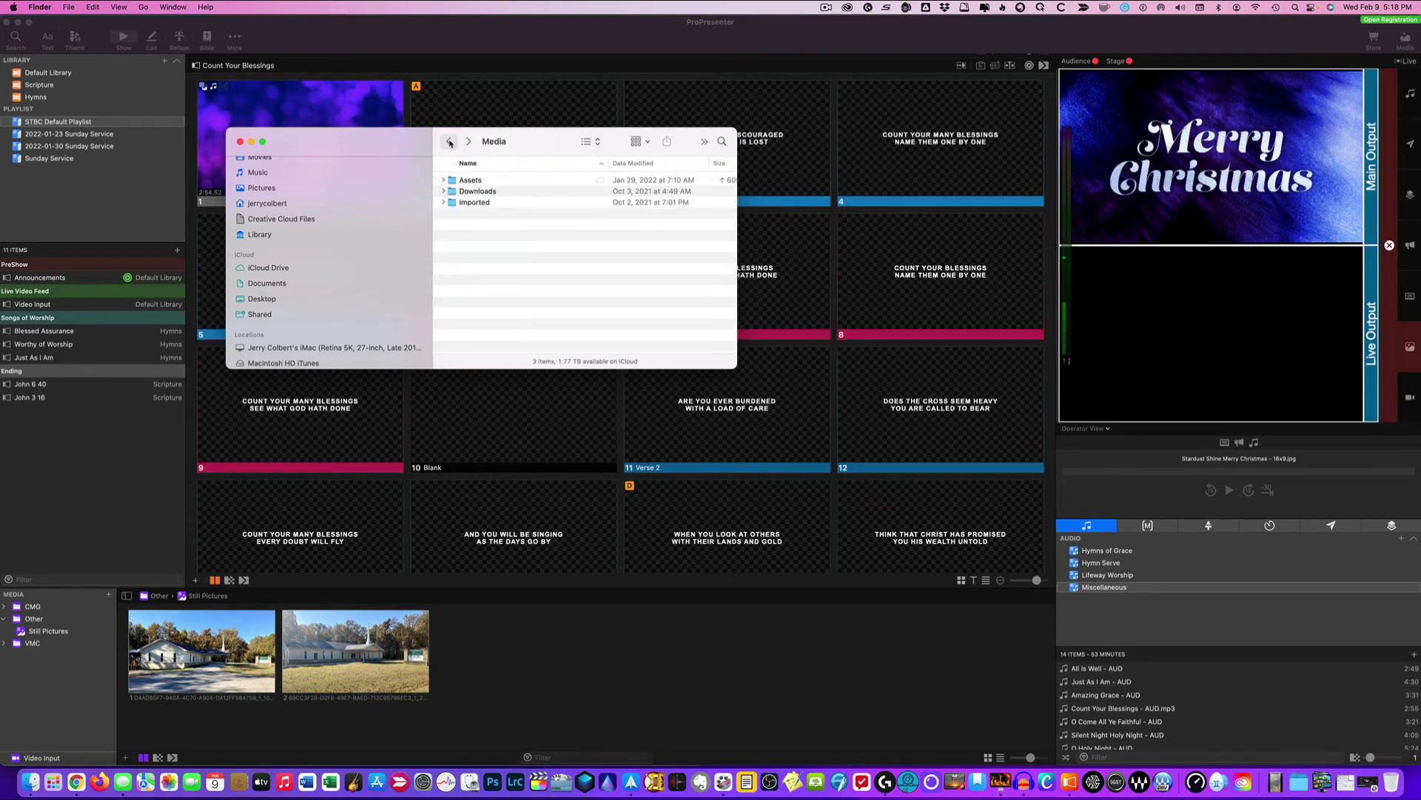
click(449, 141)
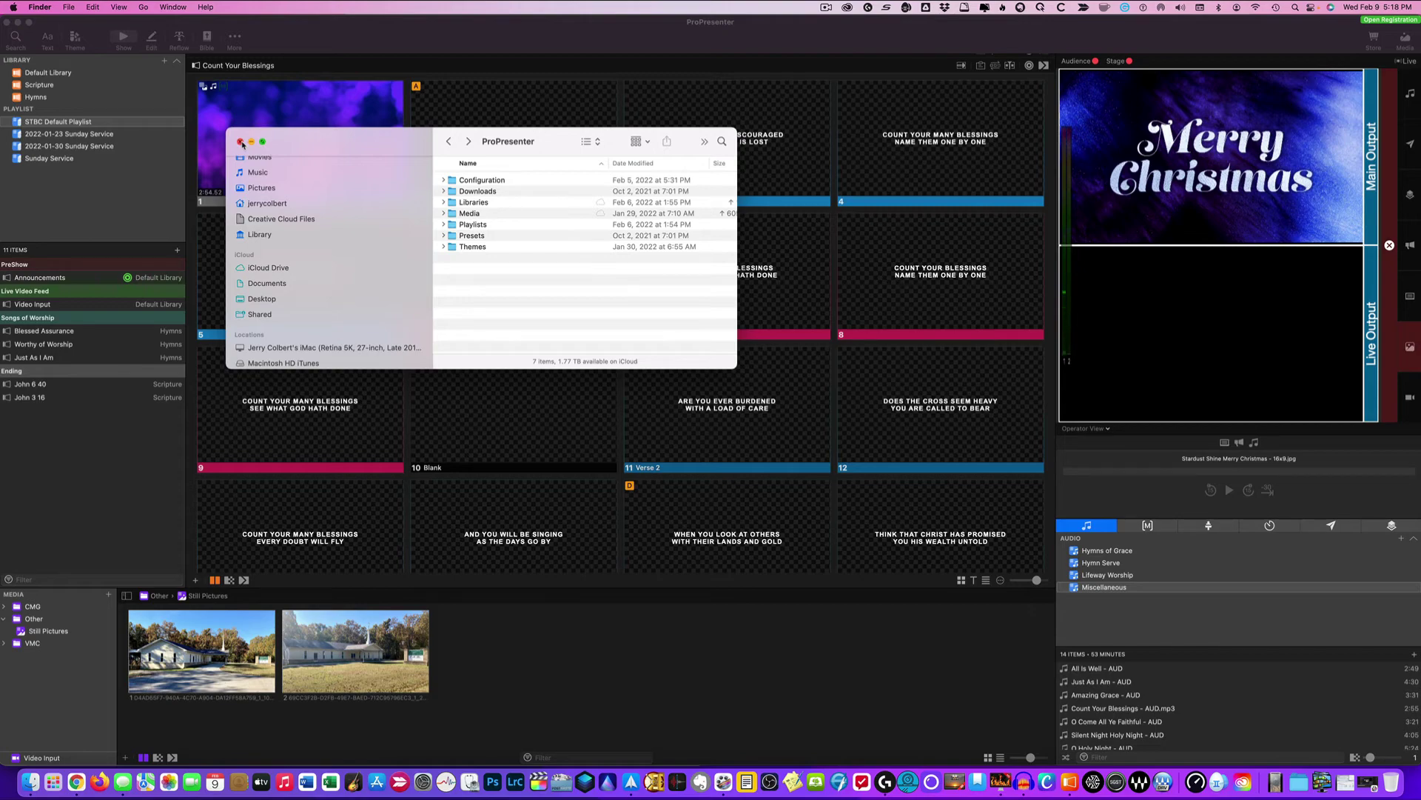
- Close Finder, show the first church photo on output, and adjust thumbnail size and view
click(241, 141)
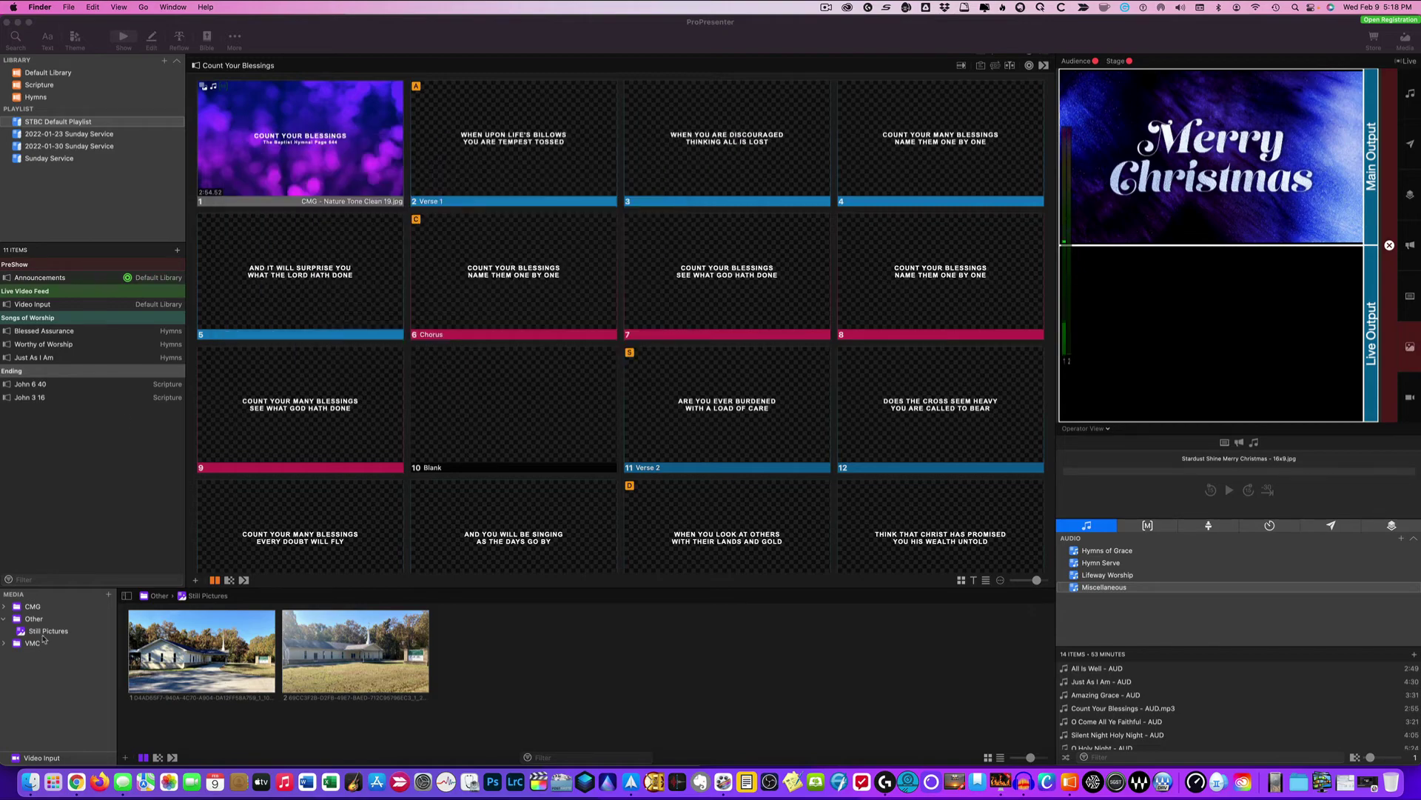
click(201, 650)
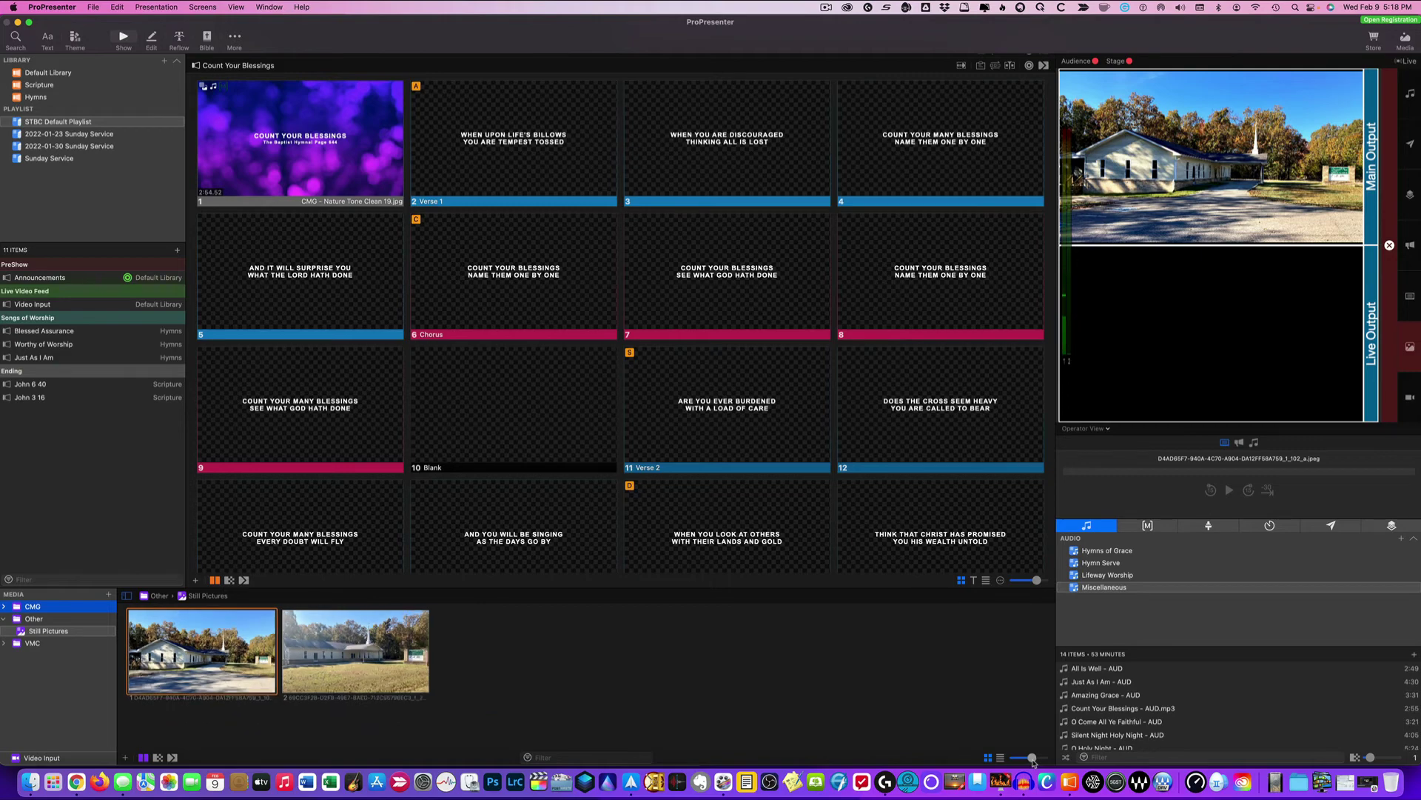
drag(1032, 758, 1032, 758)
click(1000, 759)
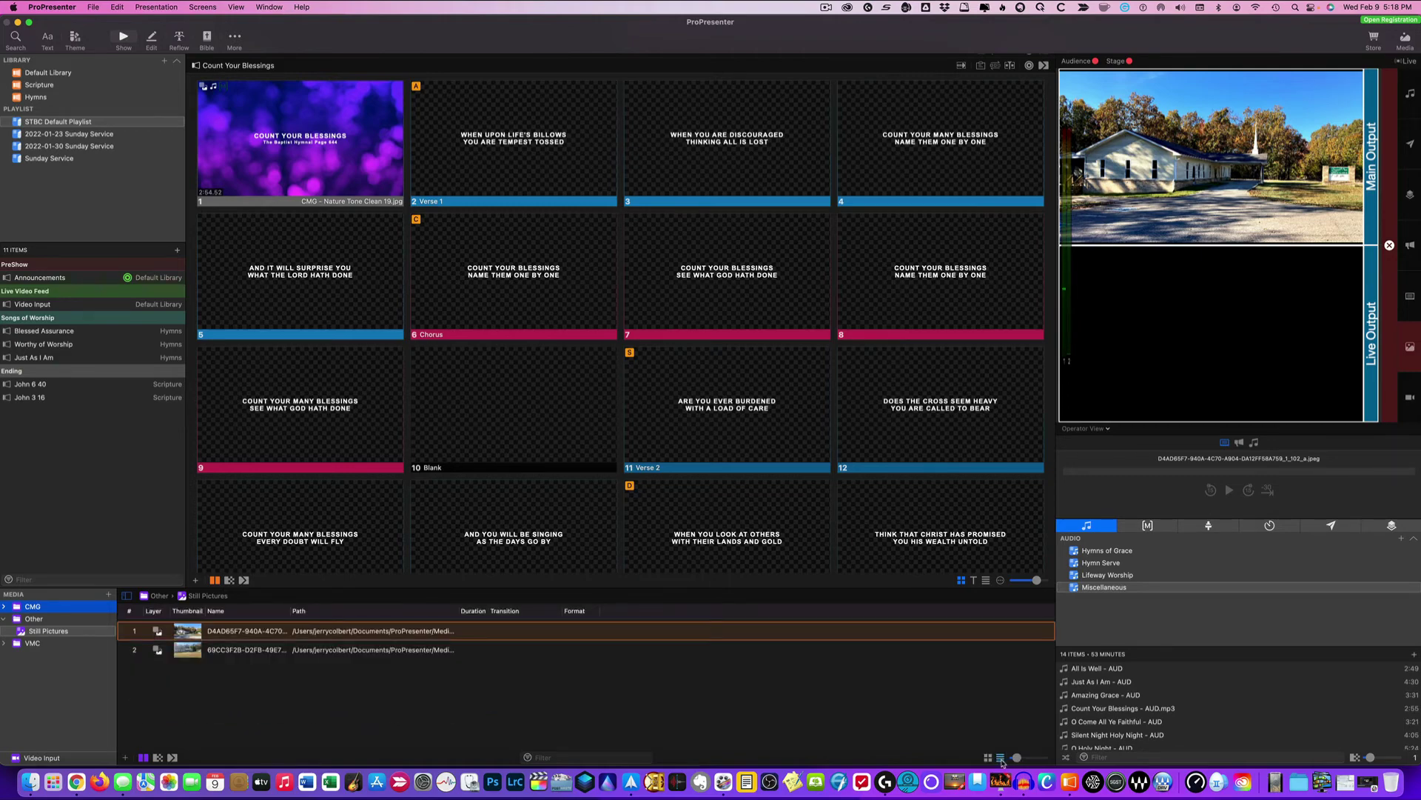
click(988, 758)
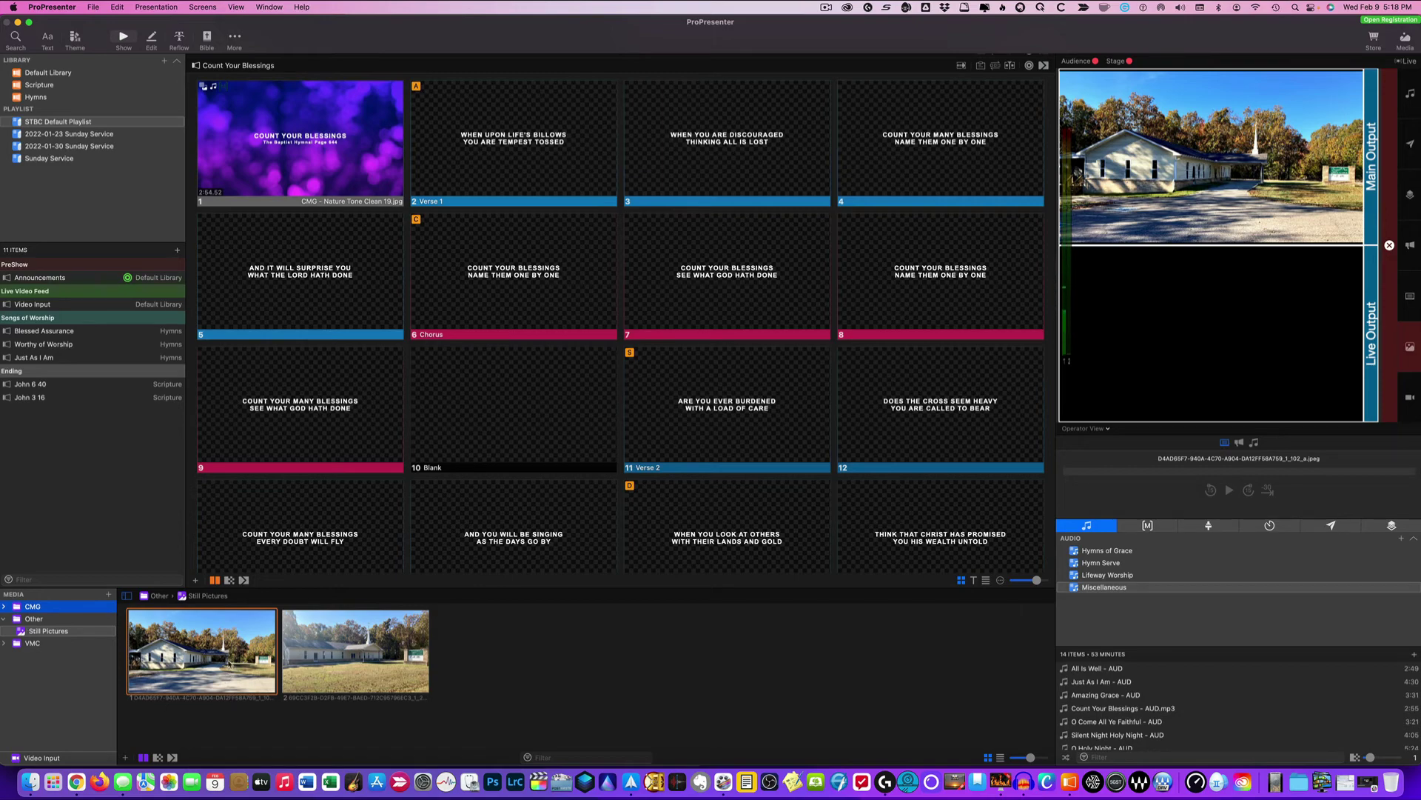
- Open CMG > Announcements and drag the Stardust Shine Merry Christmas graphic onto slide 10, Blank
click(5, 606)
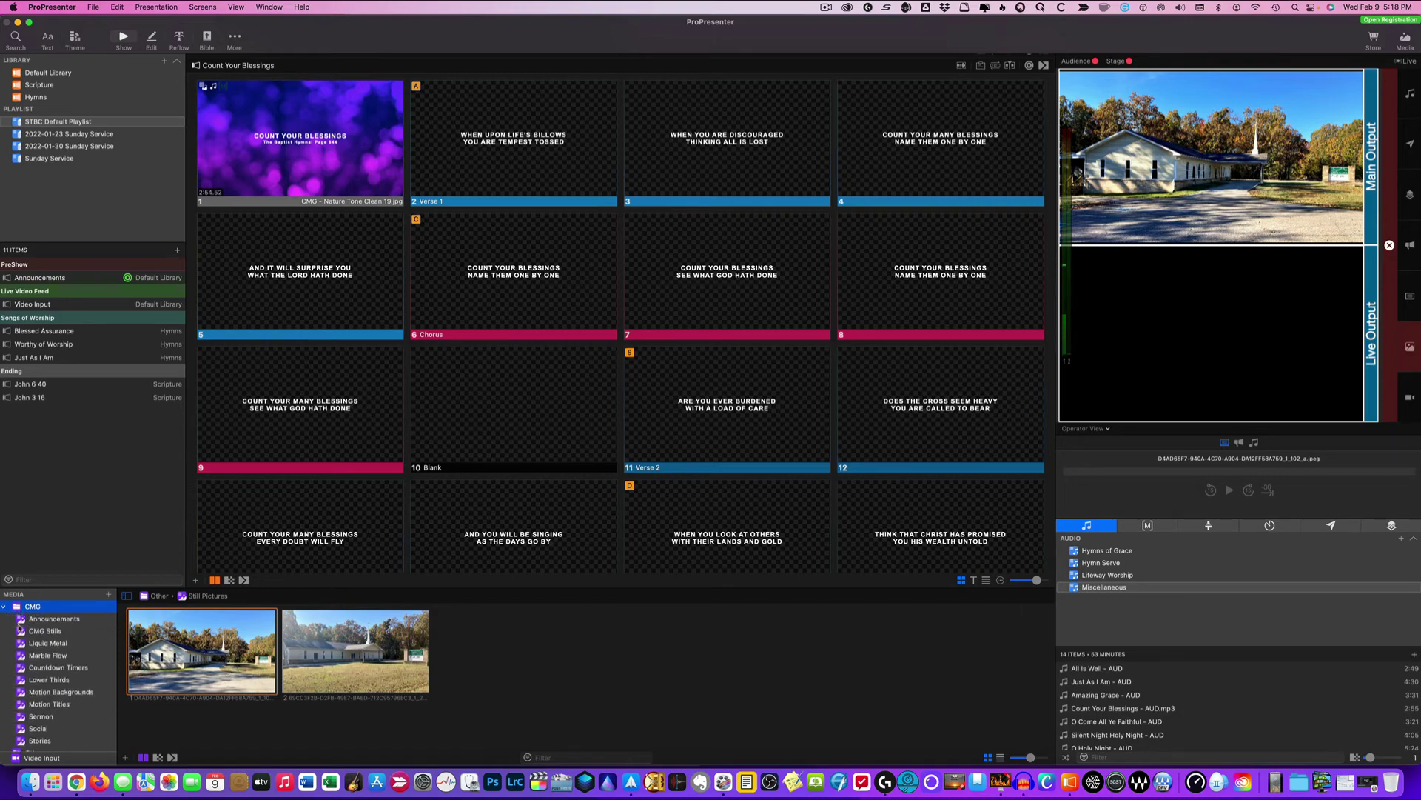
click(55, 622)
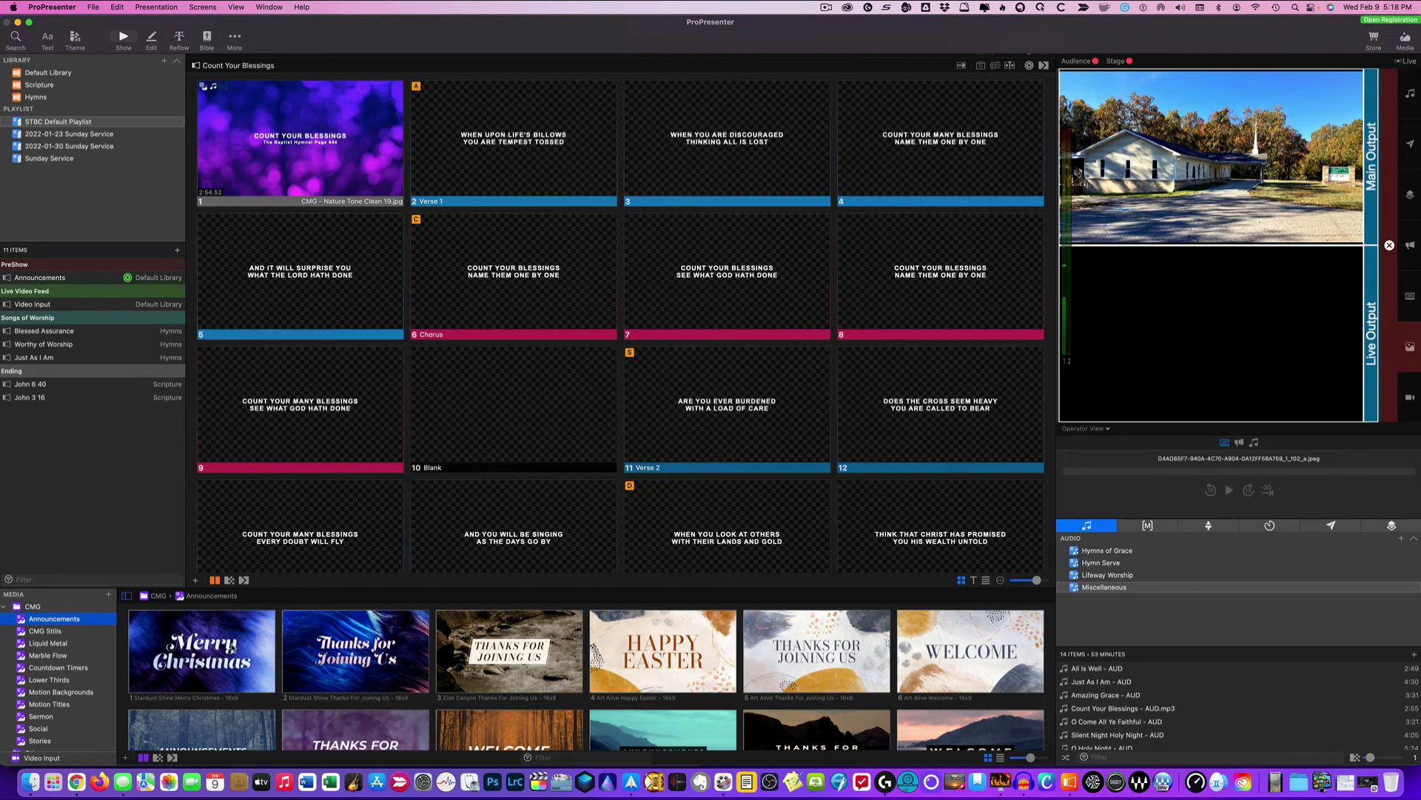
drag(279, 629, 469, 433)
shift+click(245, 690)
drag(245, 690, 491, 430)
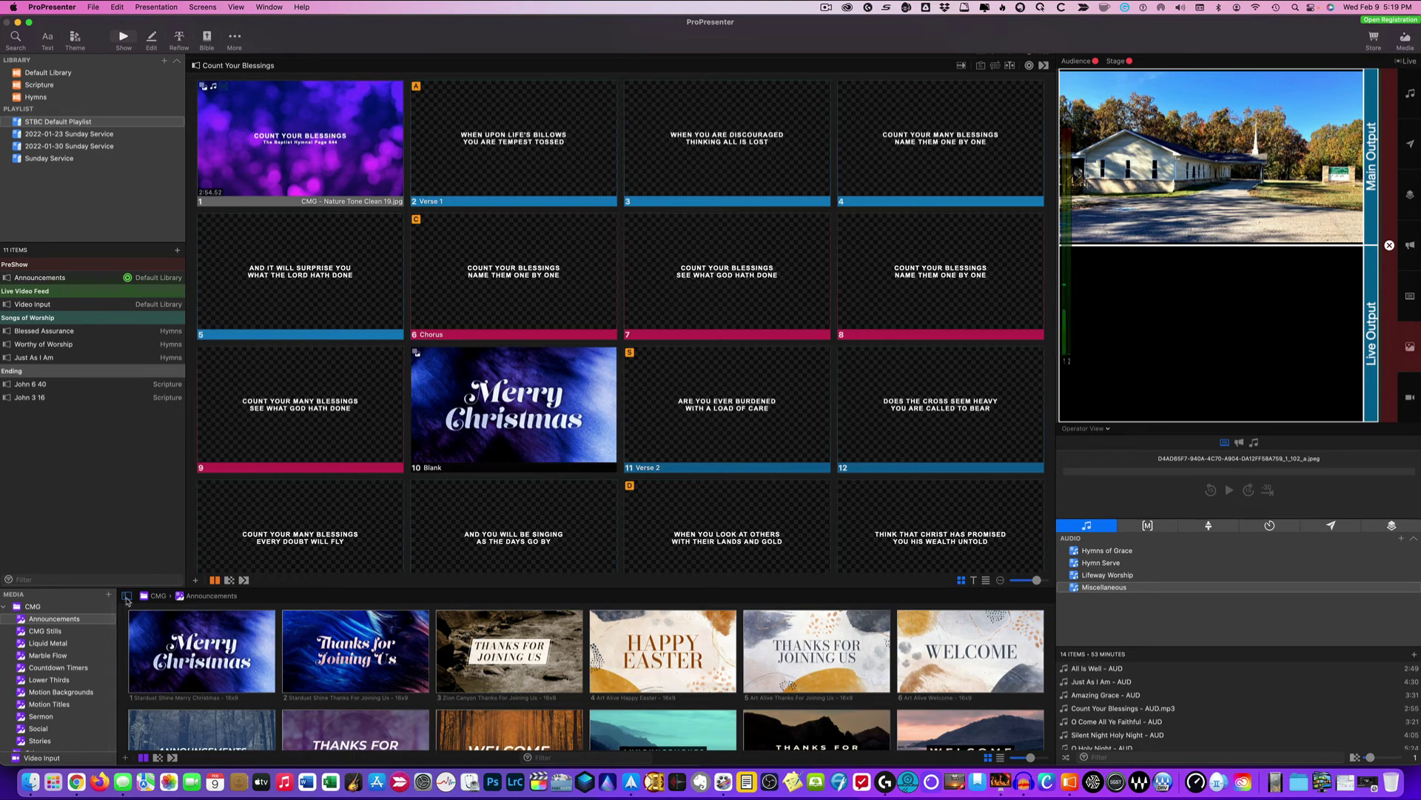
click(127, 597)
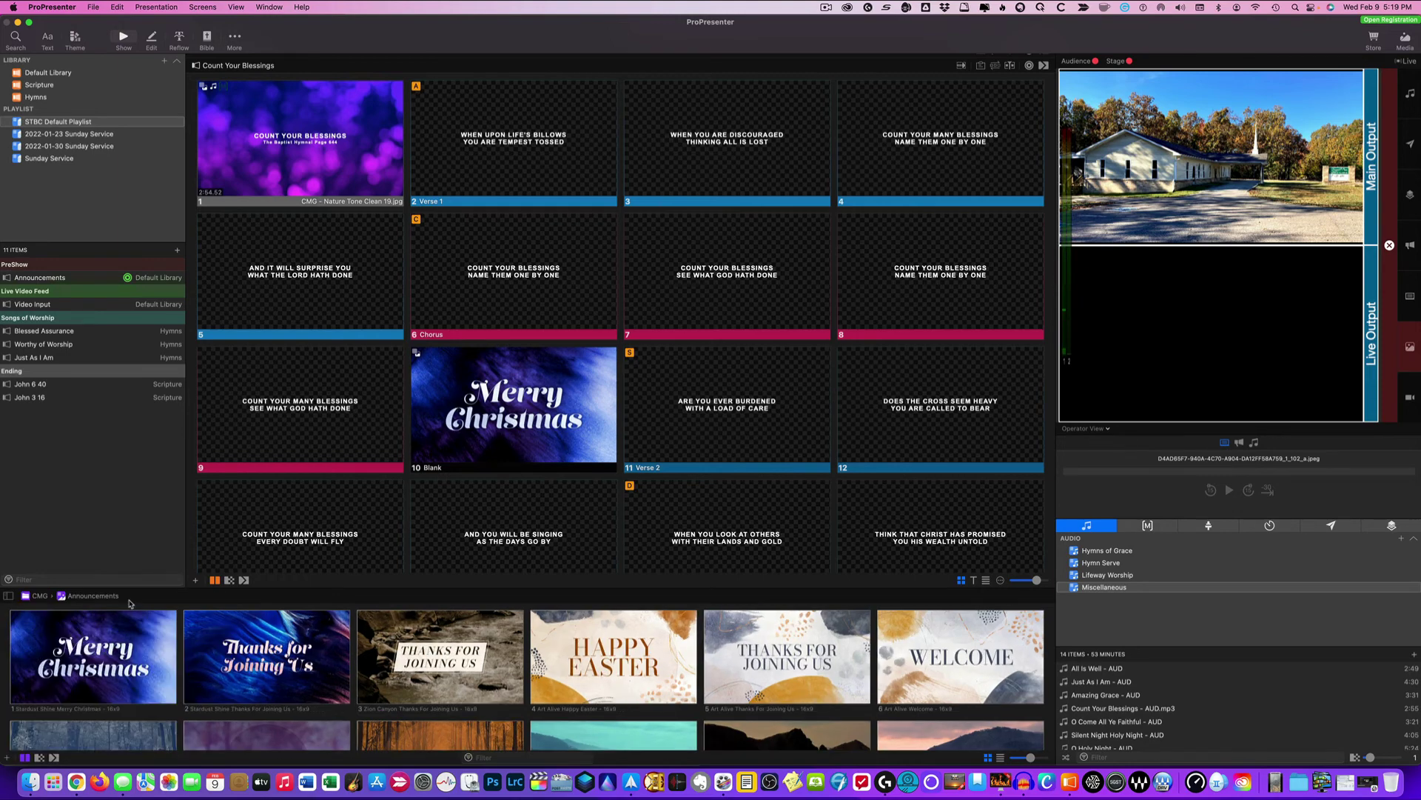
click(8, 597)
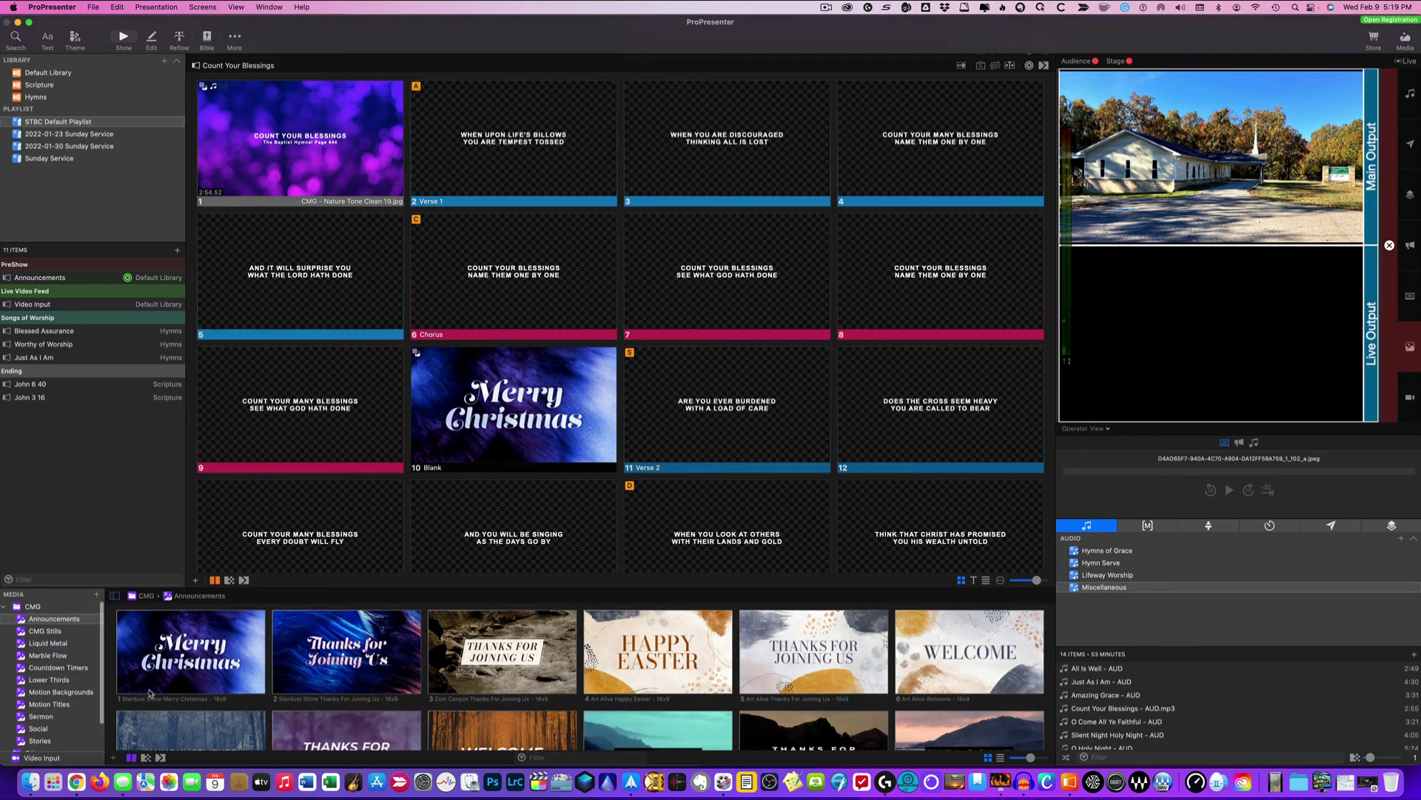
click(115, 596)
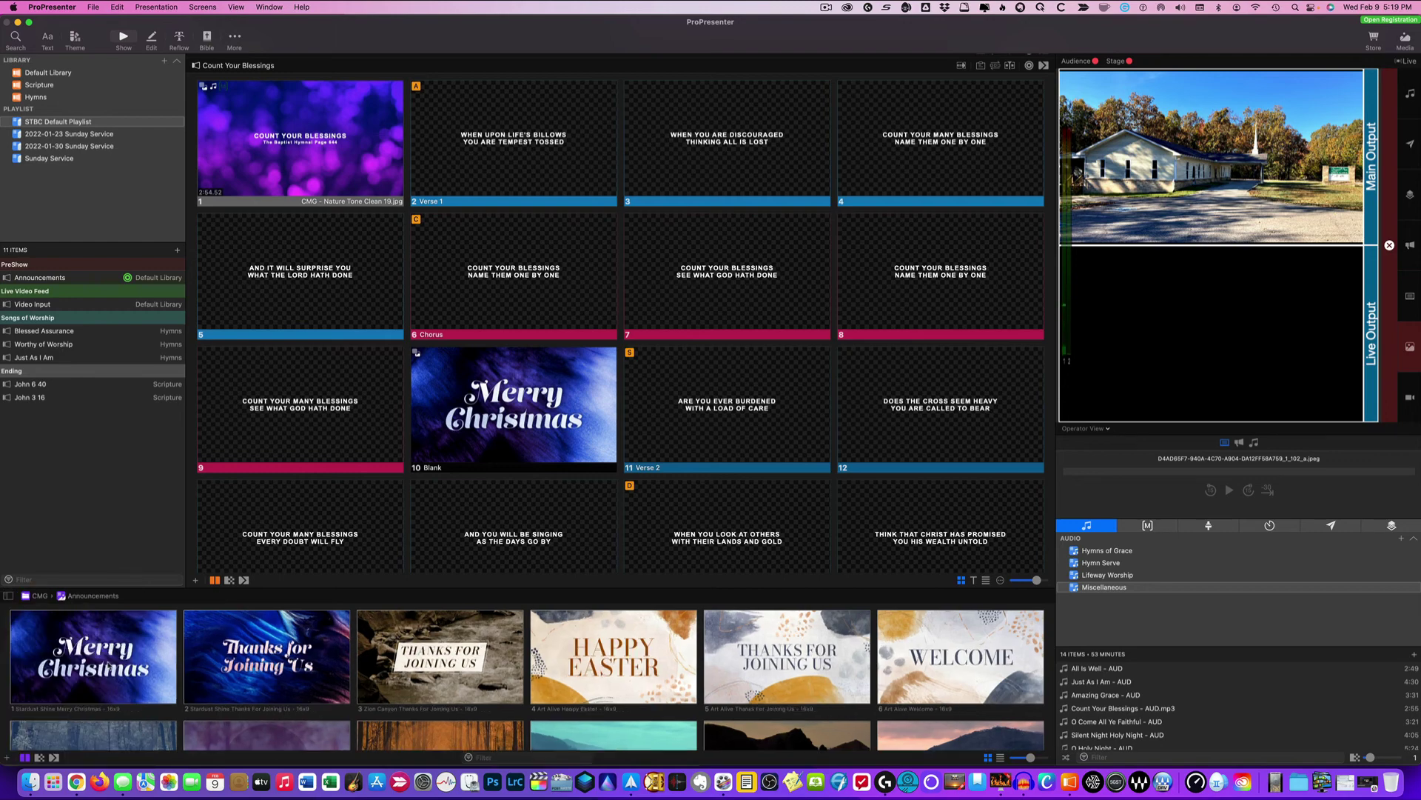
click(8, 596)
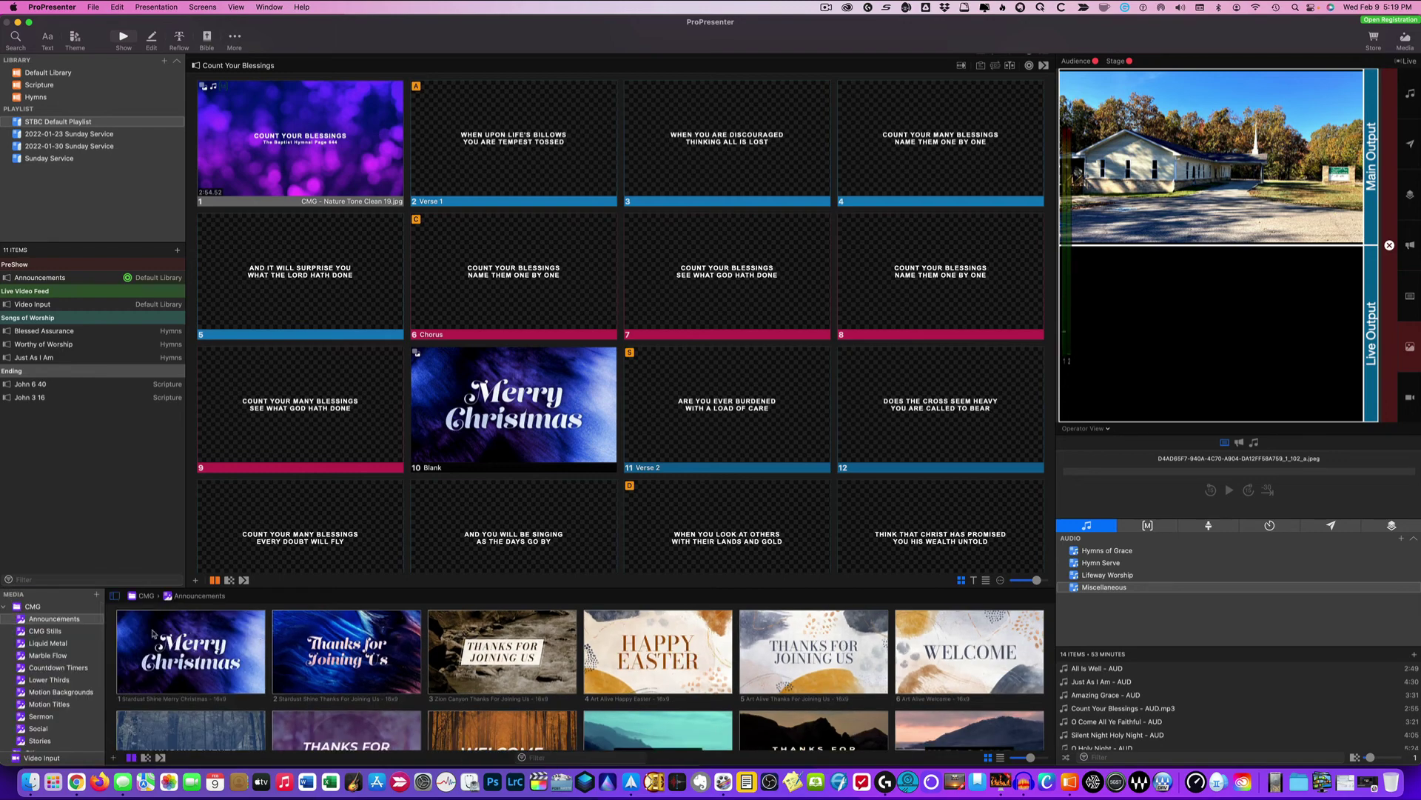
- Remove the Stardust Shine Merry Christmas action from slide 10 through its right-click menu
click(499, 400)
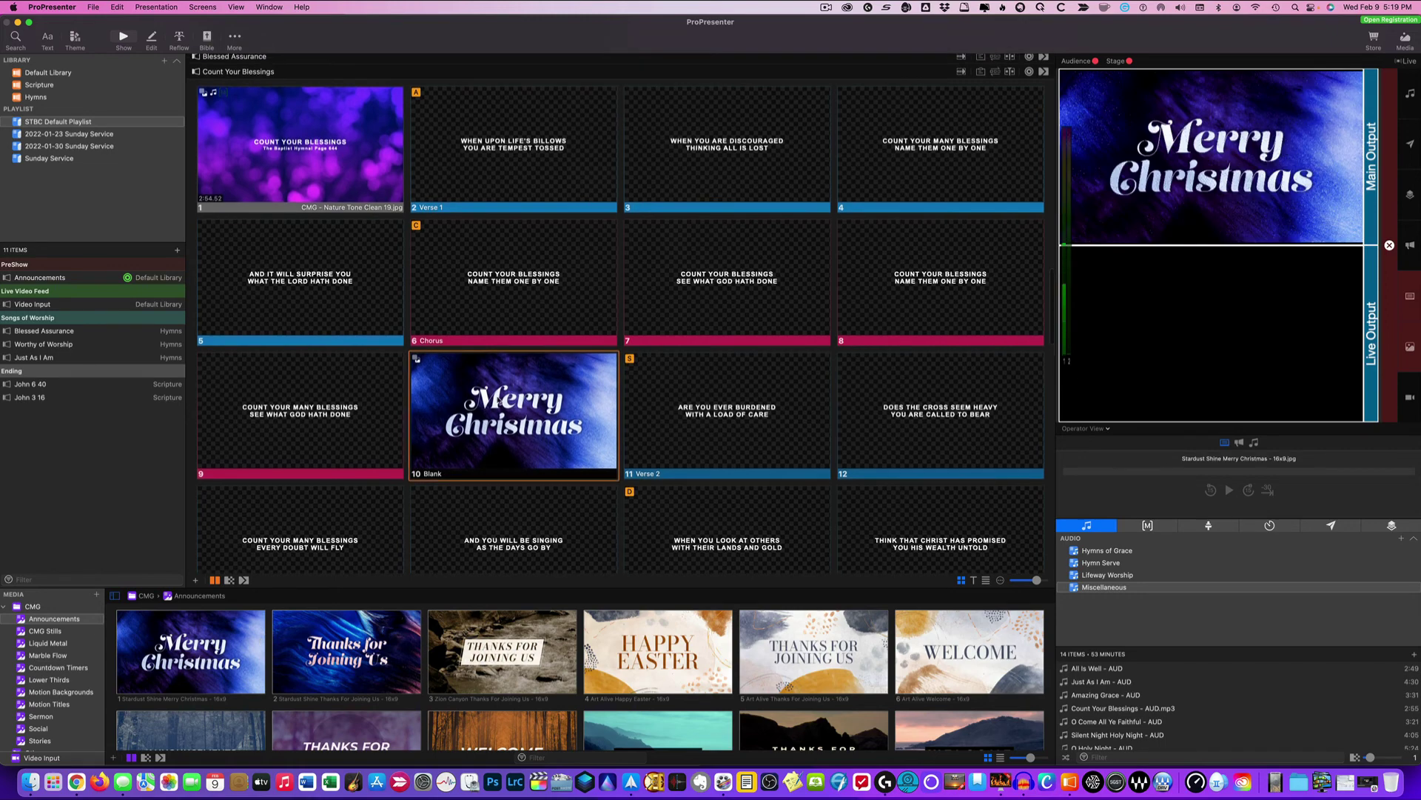
right_click(524, 397)
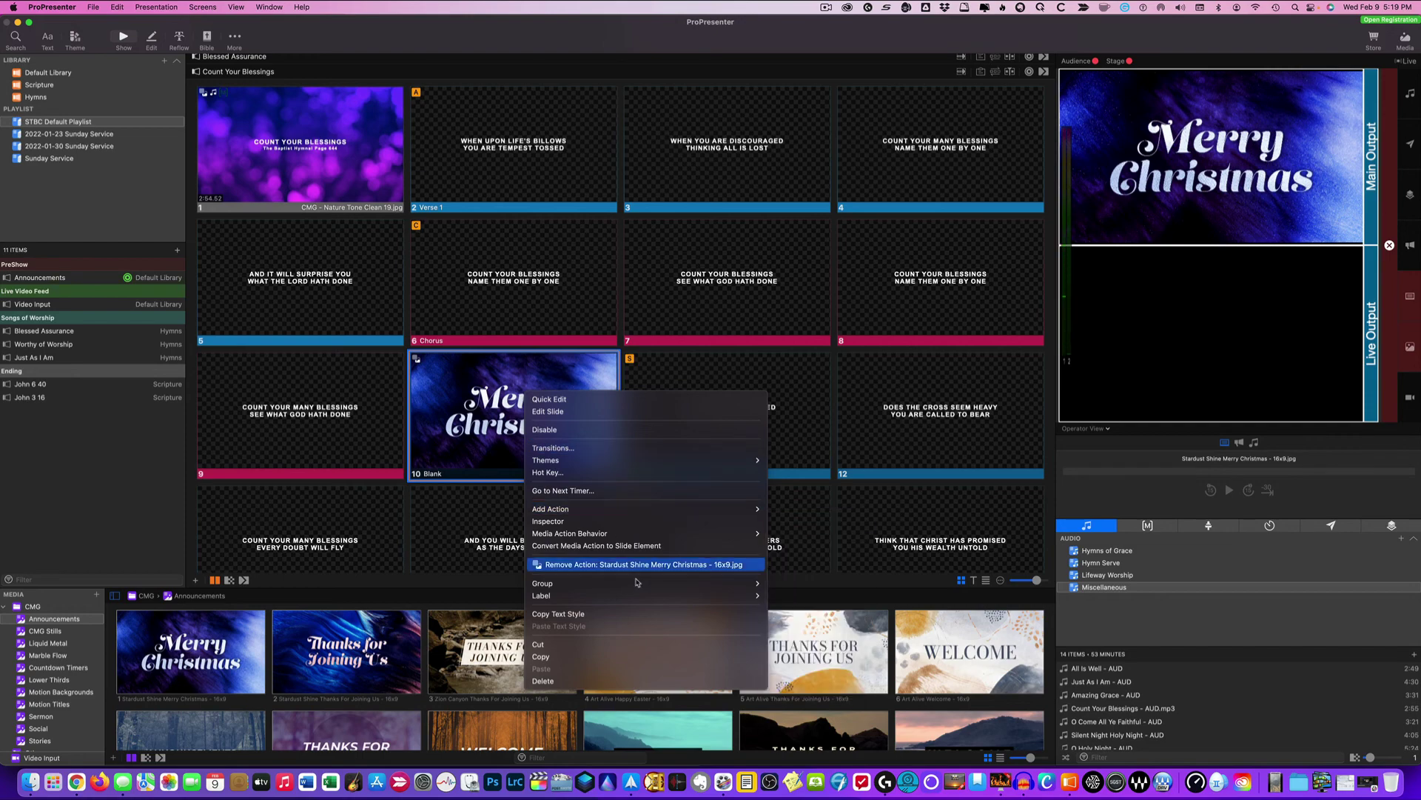
mouse_move(641, 587)
click(656, 565)
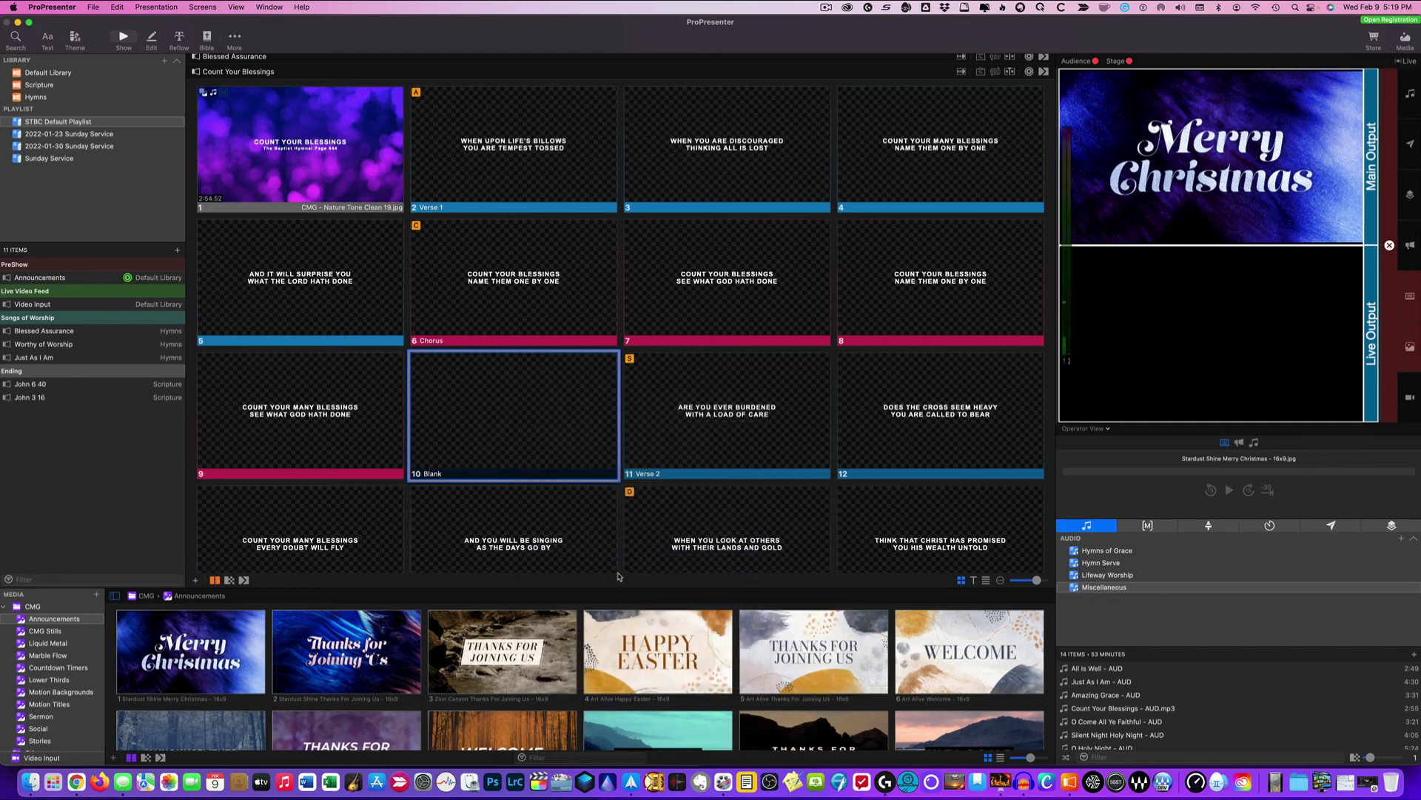